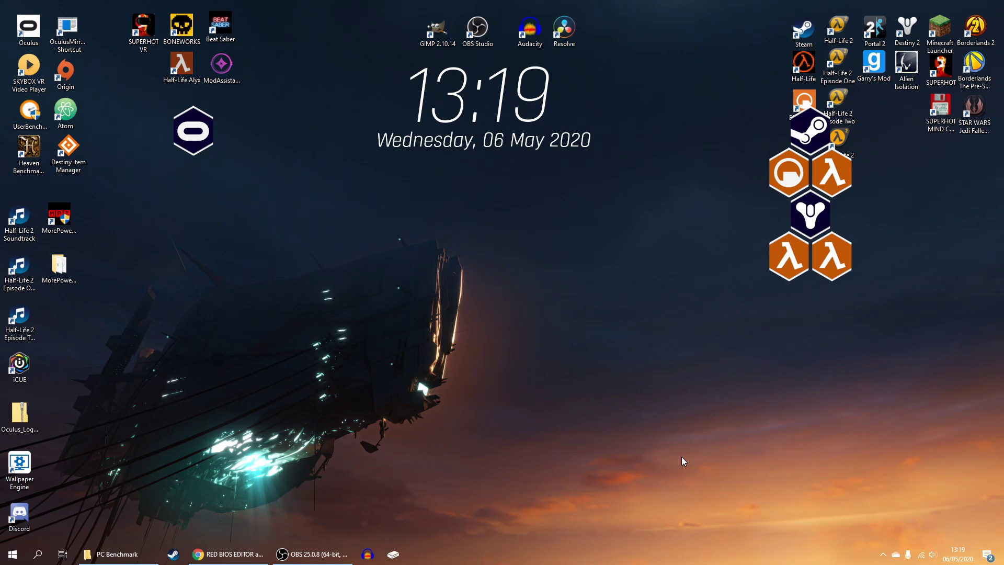
Step: Bring up the Radeon Software tray menu from the hidden taskbar icons
right_click(883, 553)
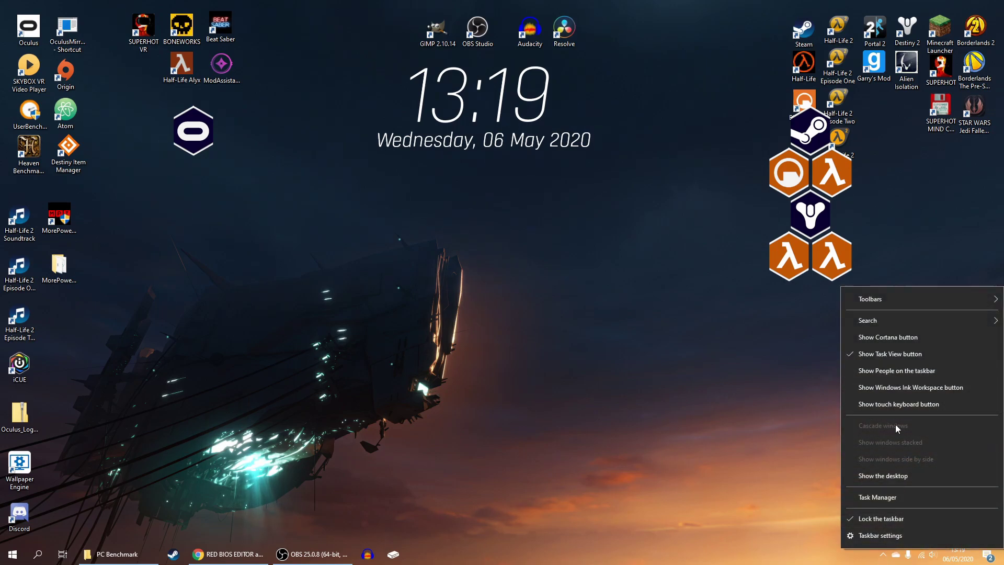
click(796, 480)
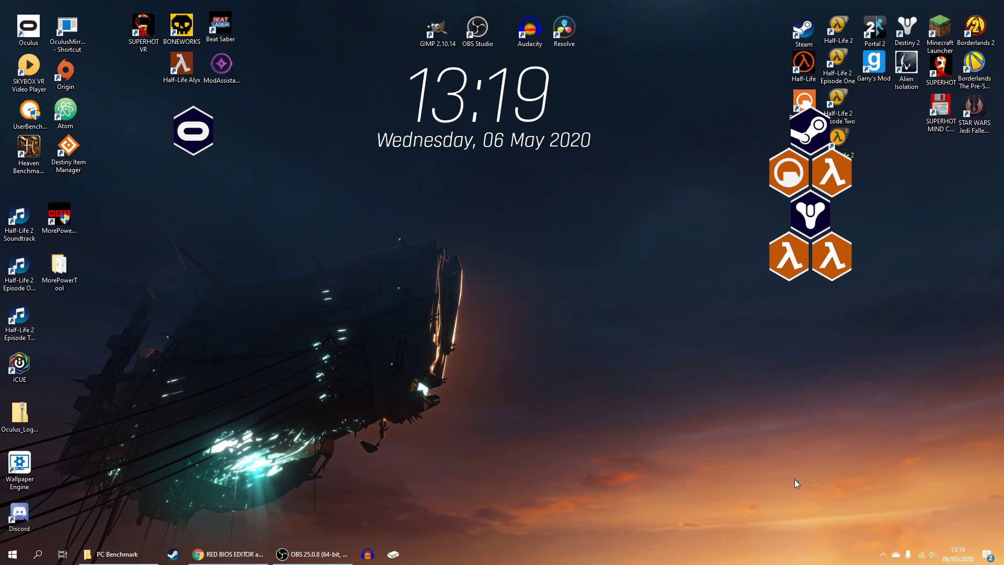
click(882, 554)
right_click(892, 515)
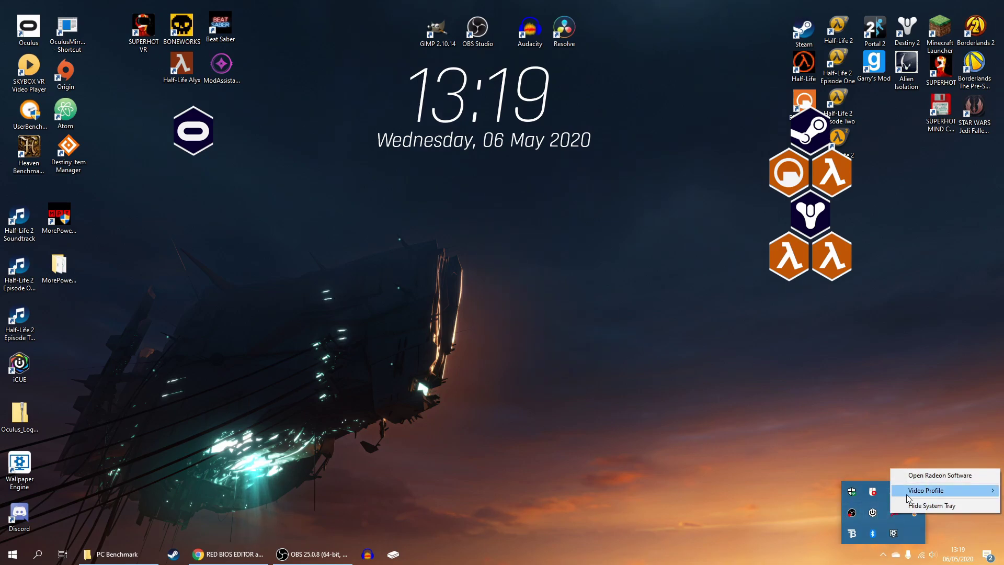
Step: In Performance Tuning's fan fine-tuning controls, set the P1 fan speed to 20% and apply
click(939, 475)
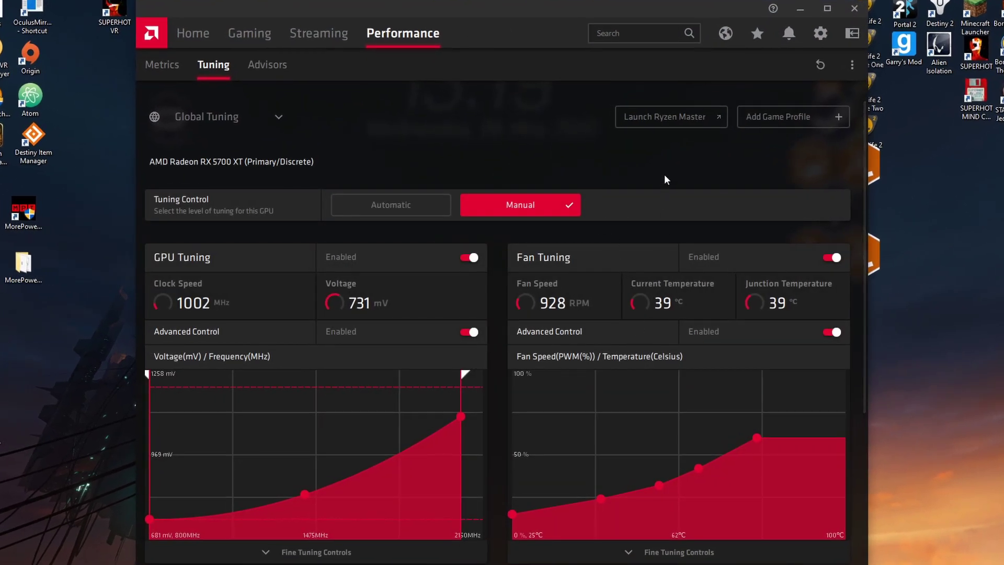
scroll(663, 209, down, 4)
click(648, 331)
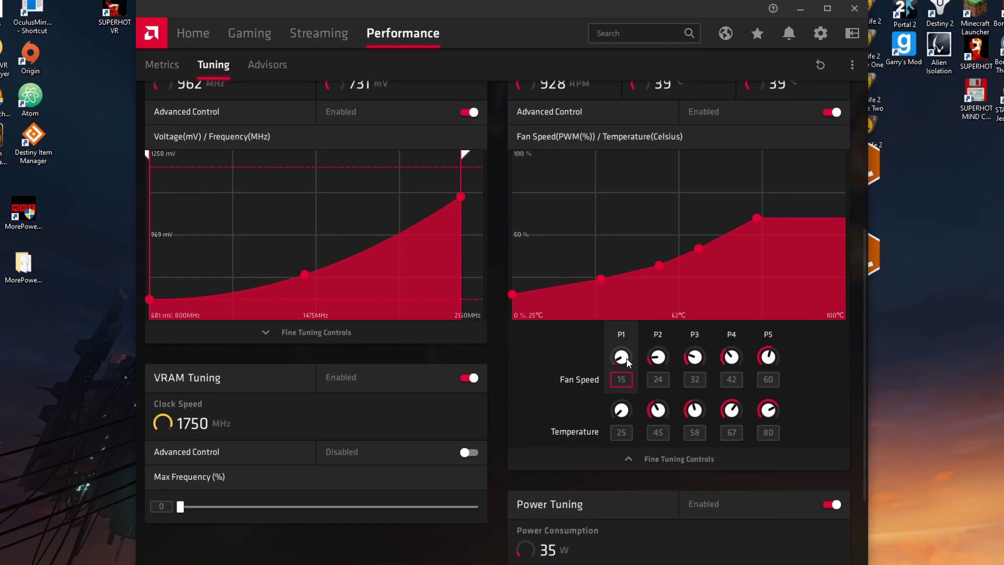
click(627, 374)
text(20)
key(Return)
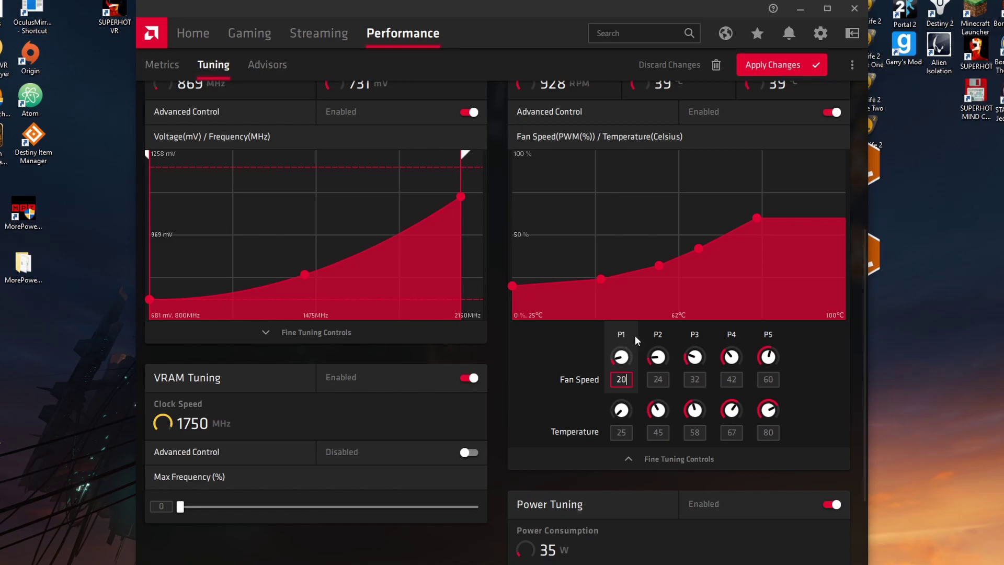
click(758, 64)
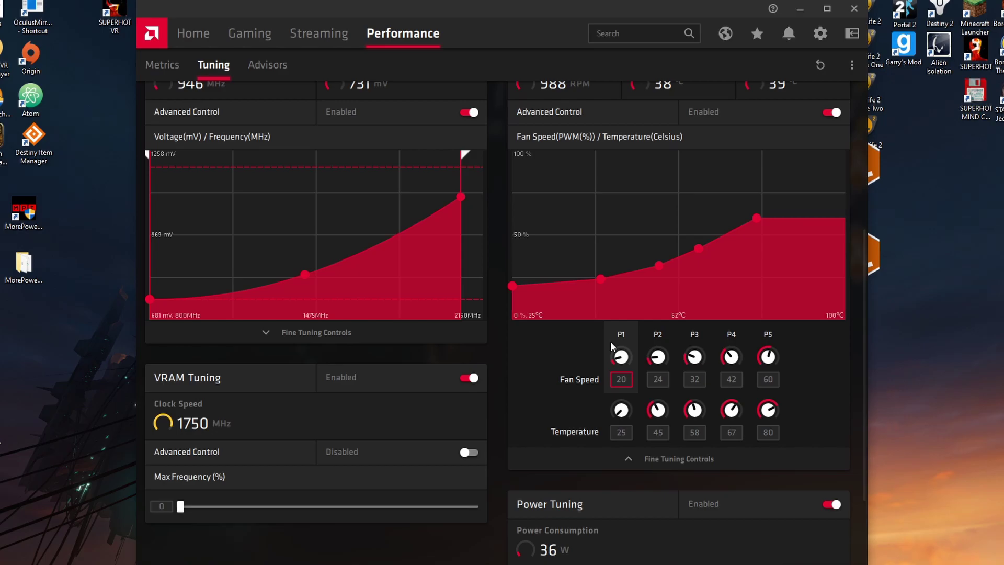
click(441, 333)
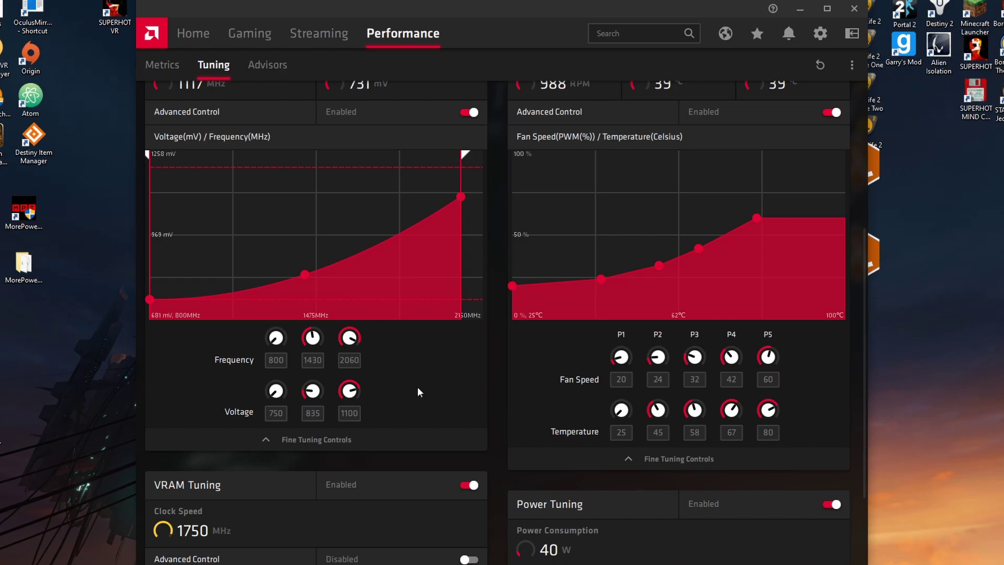
click(446, 439)
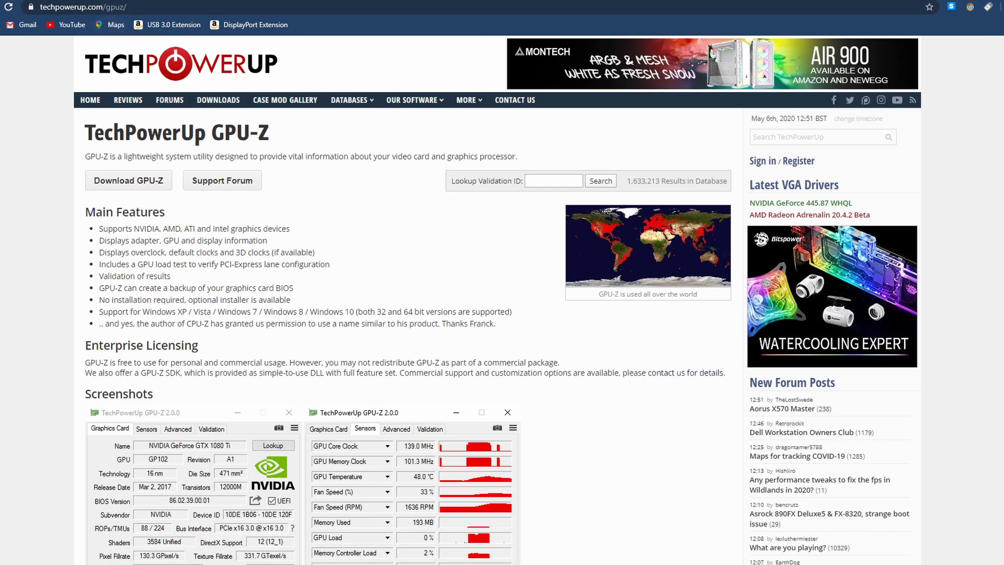
Step: Switch to the igor'sLAB MorePowerTool page and scroll through its changelog
click(52, 1)
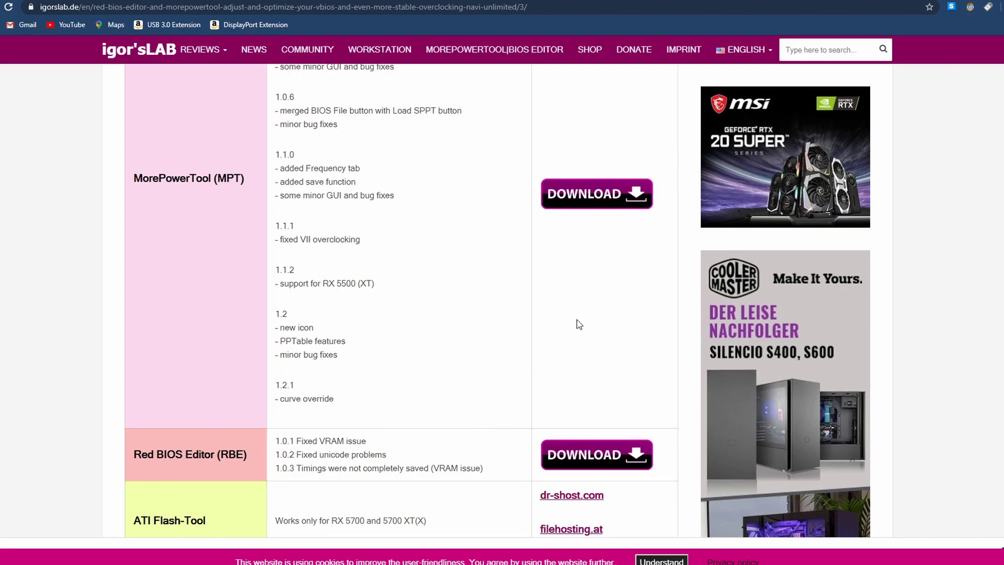
scroll(576, 329, up, 1)
scroll(271, 499, down, 1)
scroll(201, 499, down, 1)
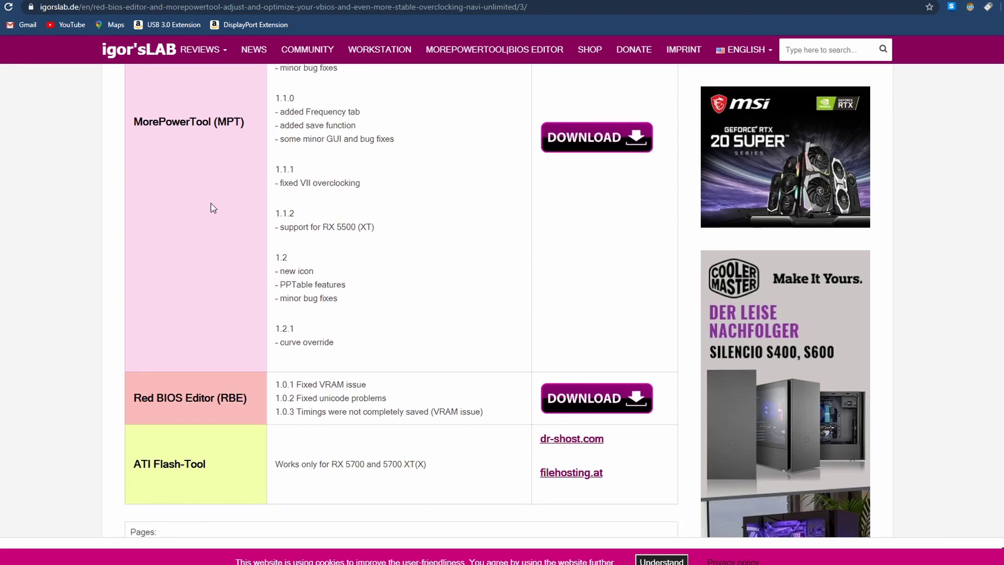
scroll(212, 212, up, 1)
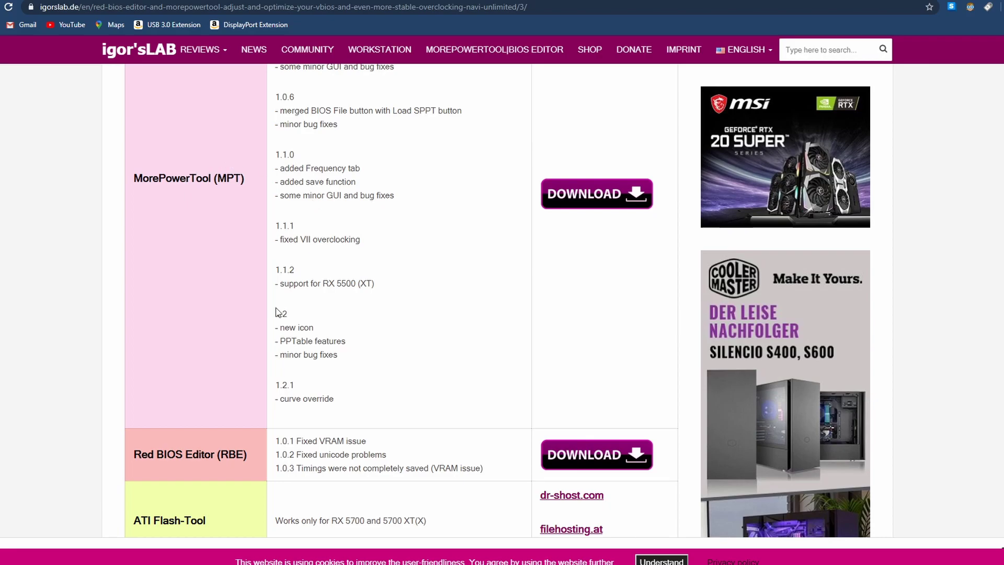
scroll(274, 324, down, 1)
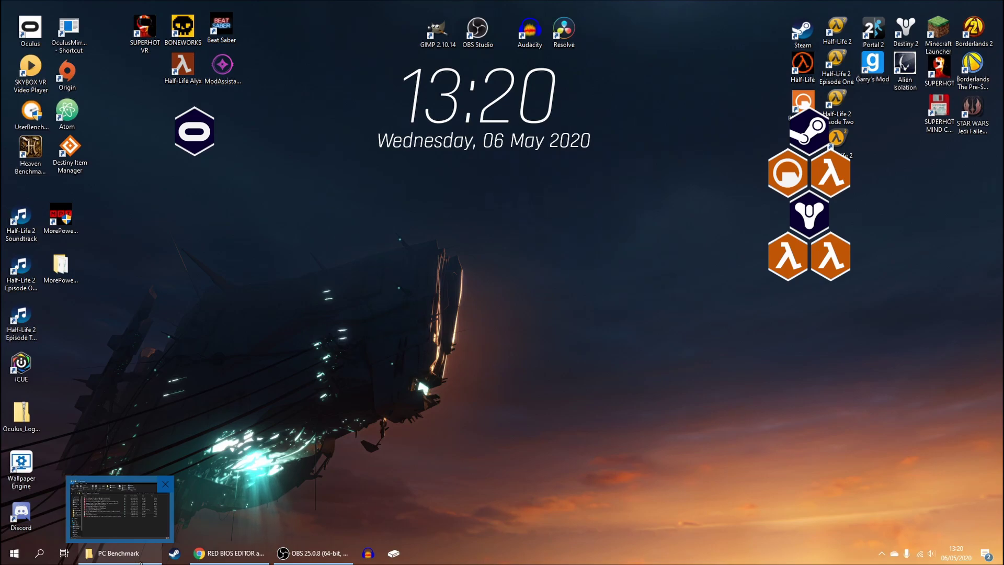
Step: Search for 'gpu' and run GPU-Z in standalone mode without installing it
click(39, 554)
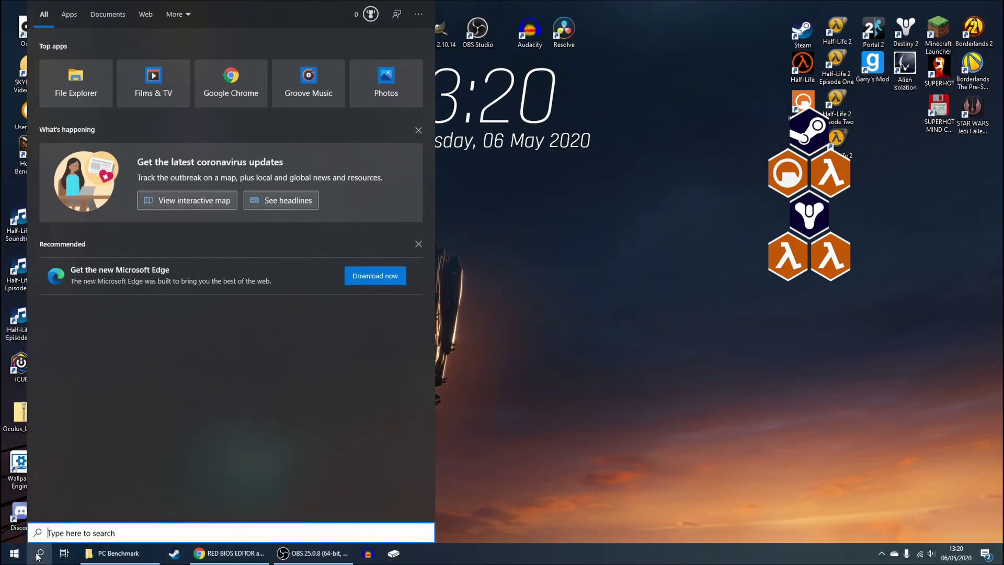
text(gpu)
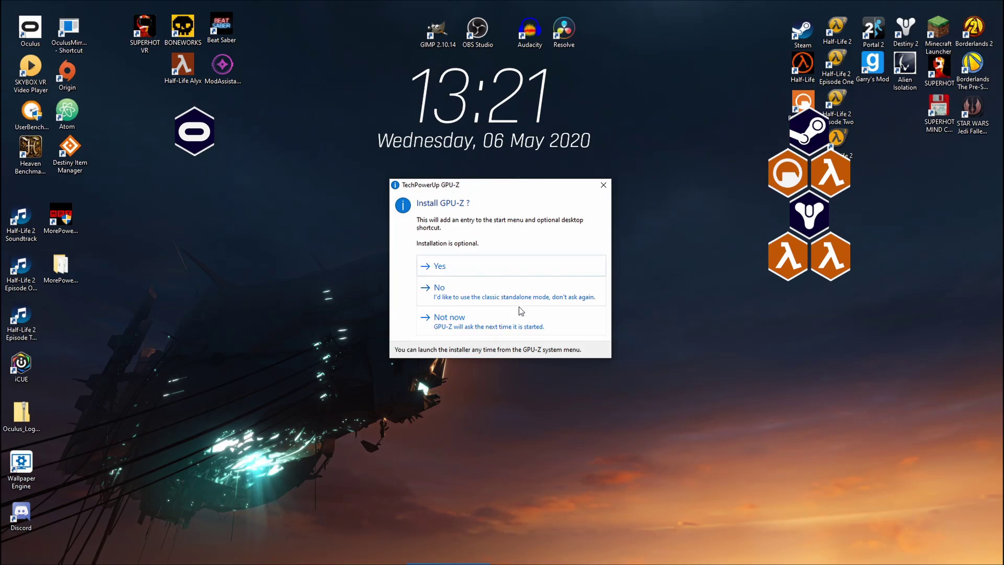
click(517, 333)
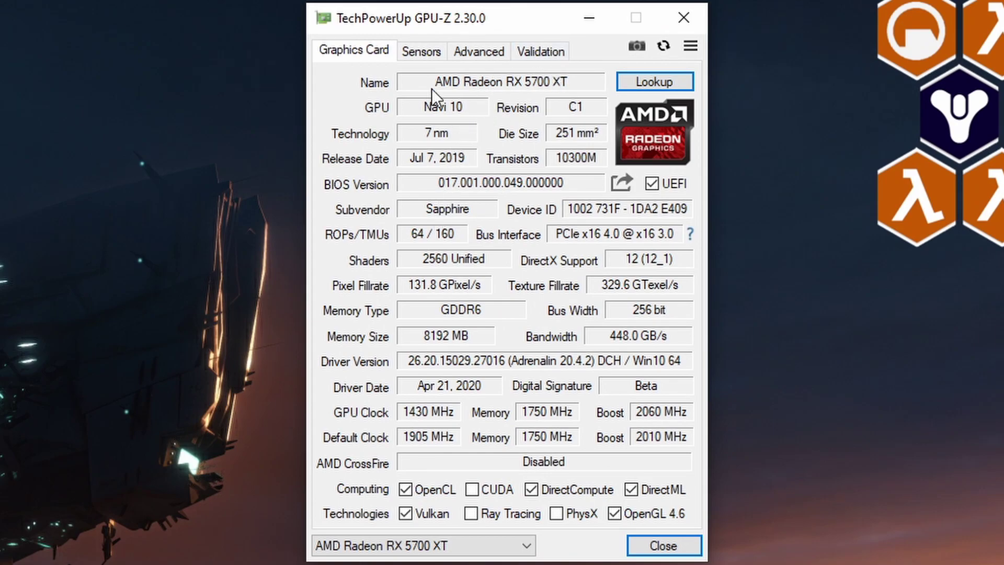
drag(472, 5, 454, 18)
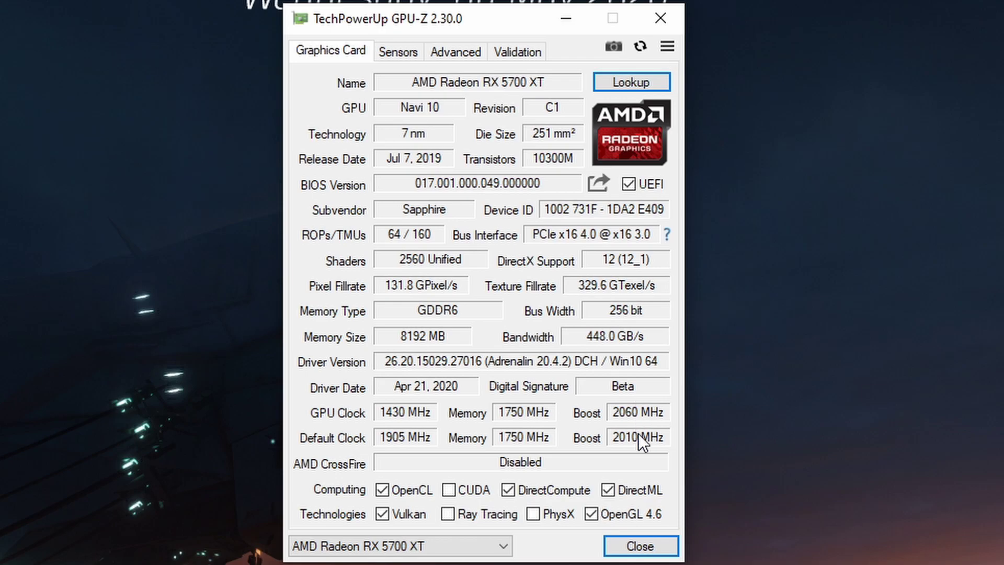
mouse_move(637, 416)
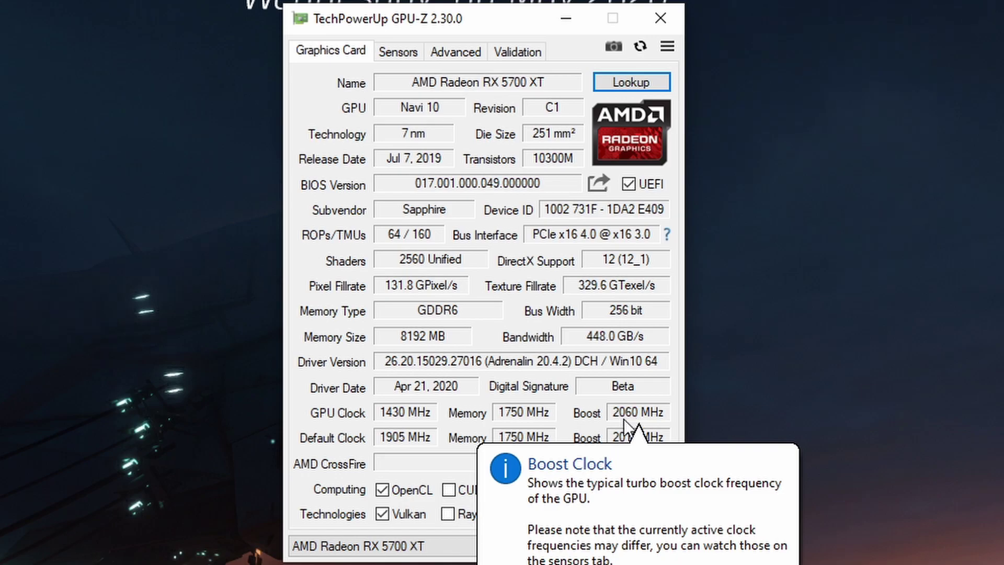
mouse_move(623, 433)
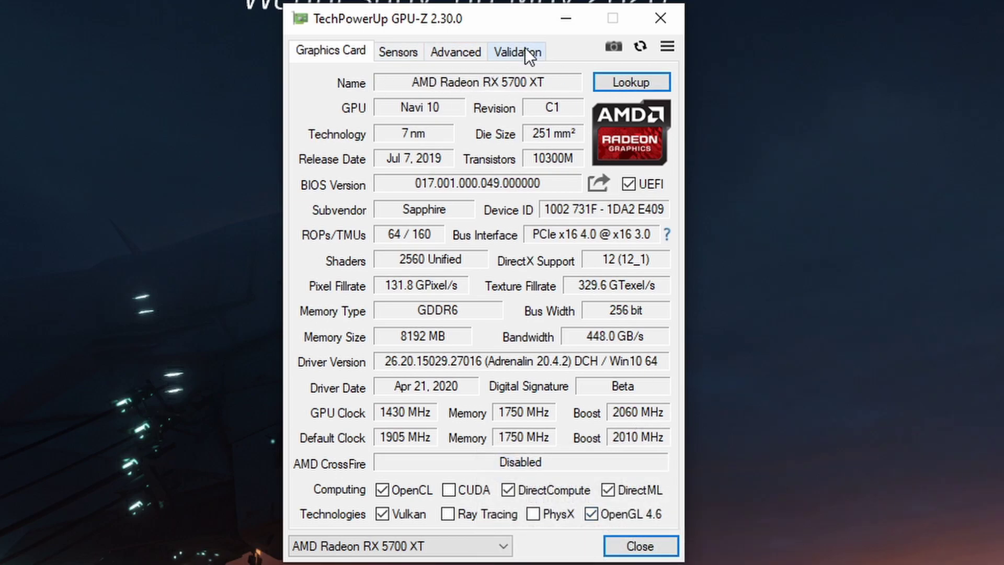
Step: Save the card's BIOS from GPU-Z as Navi 10 v2.rom, then close GPU-Z
click(601, 180)
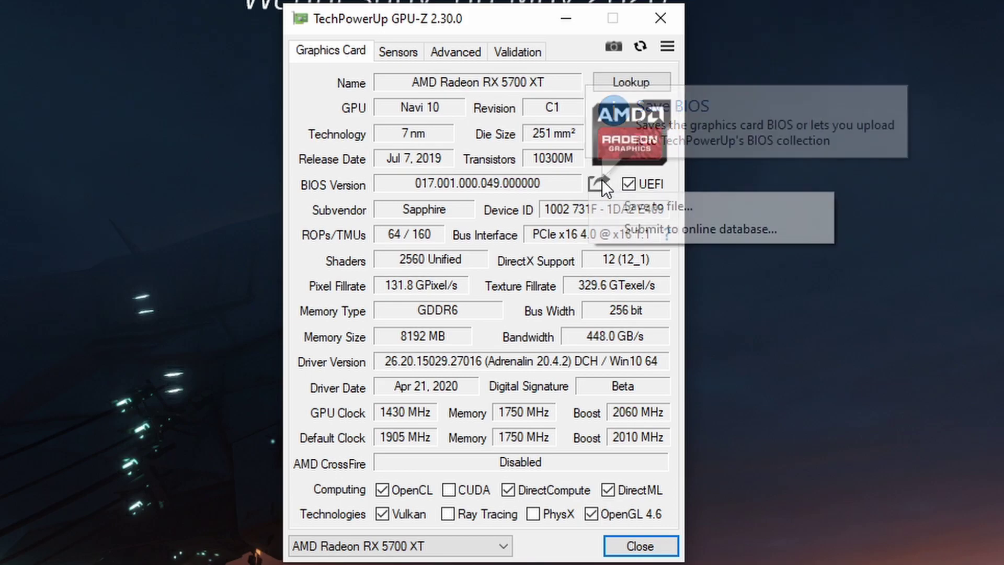
click(647, 204)
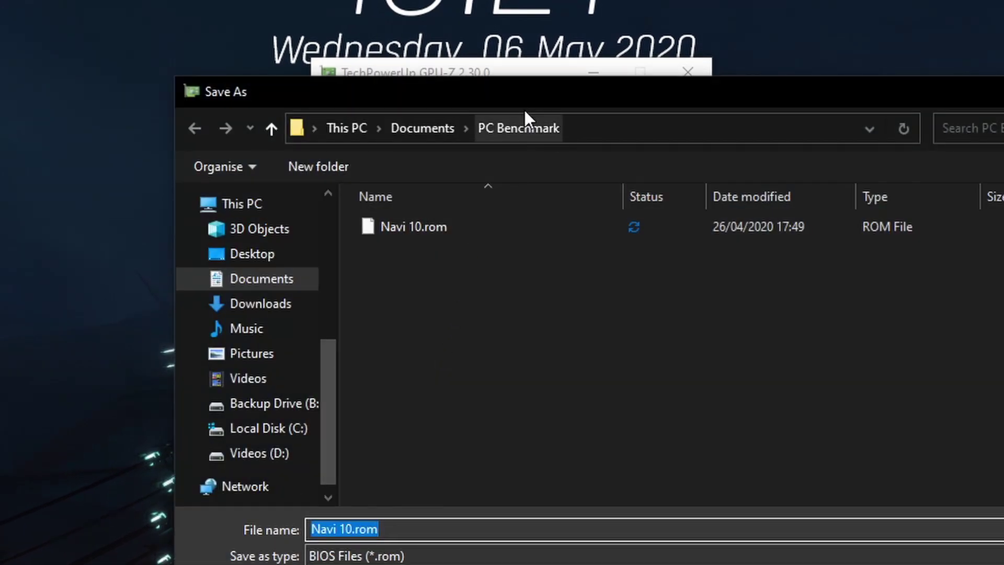
drag(528, 87, 357, 15)
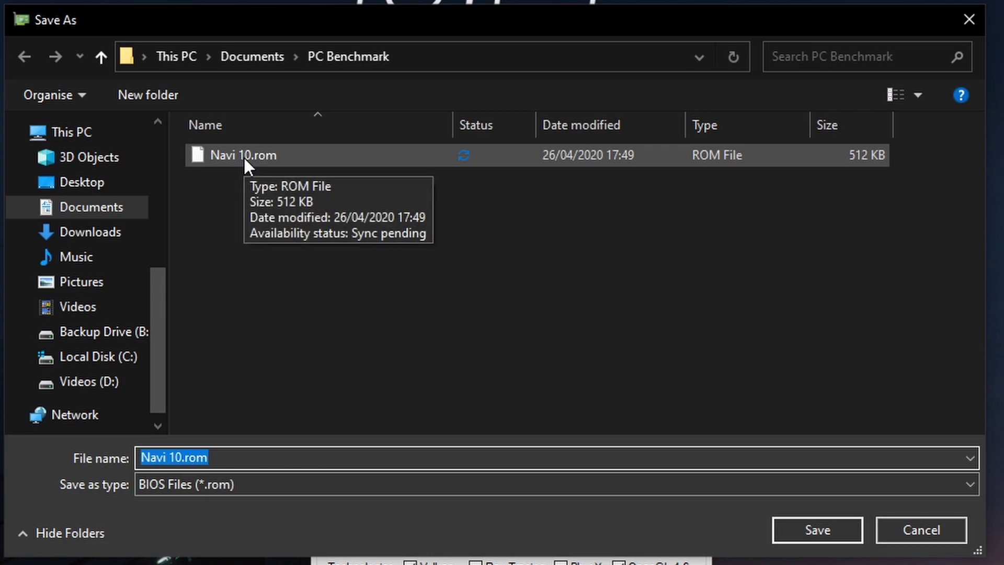
click(186, 463)
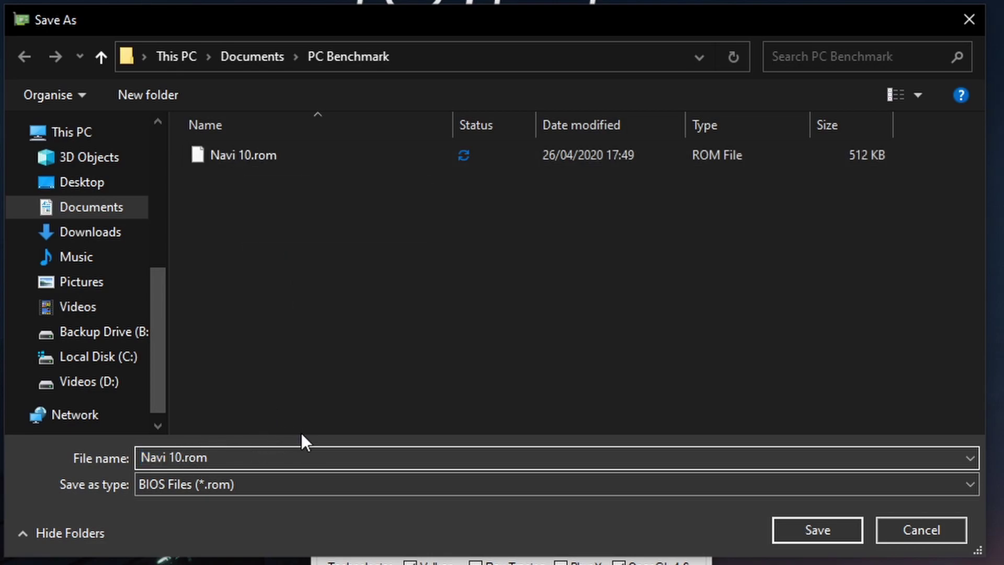
text(v2)
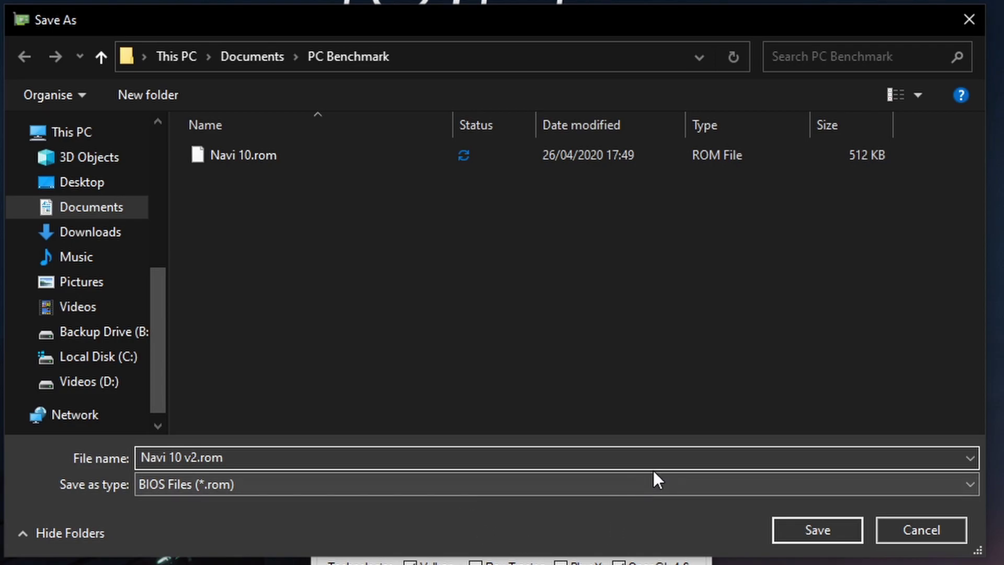
click(782, 529)
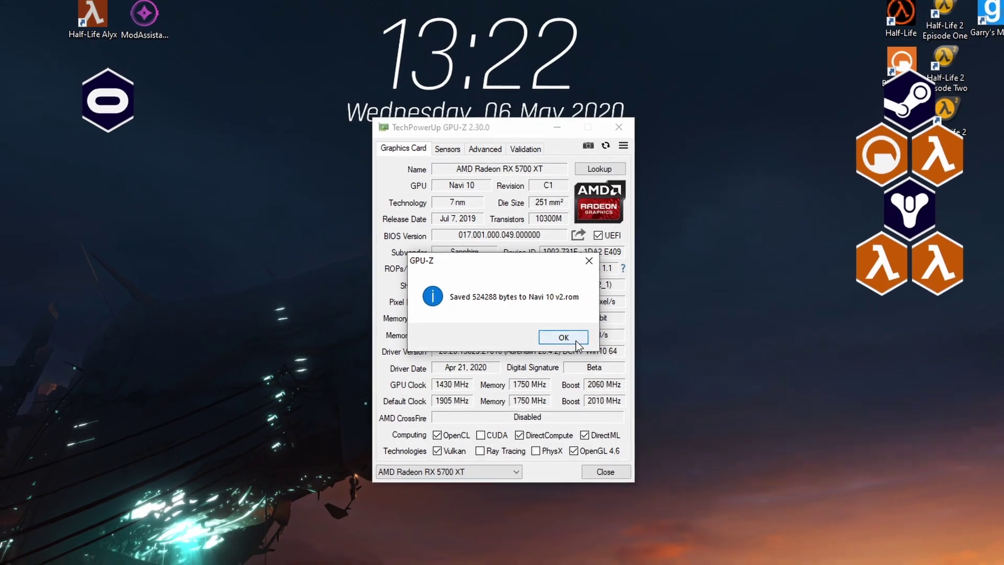
click(563, 337)
click(605, 472)
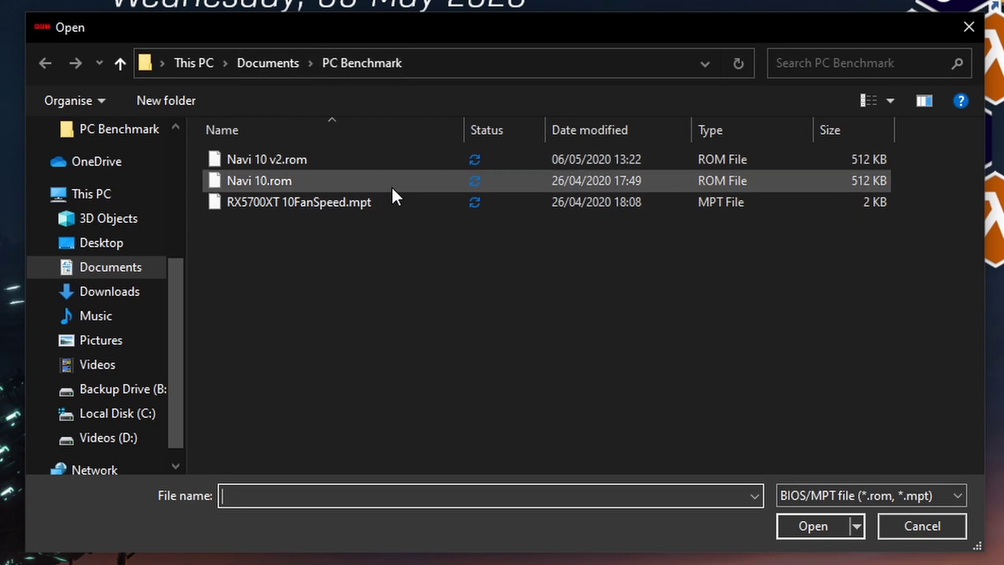
Step: Load Navi 10.rom from the PC Benchmark folder into MorePowerTool
click(385, 164)
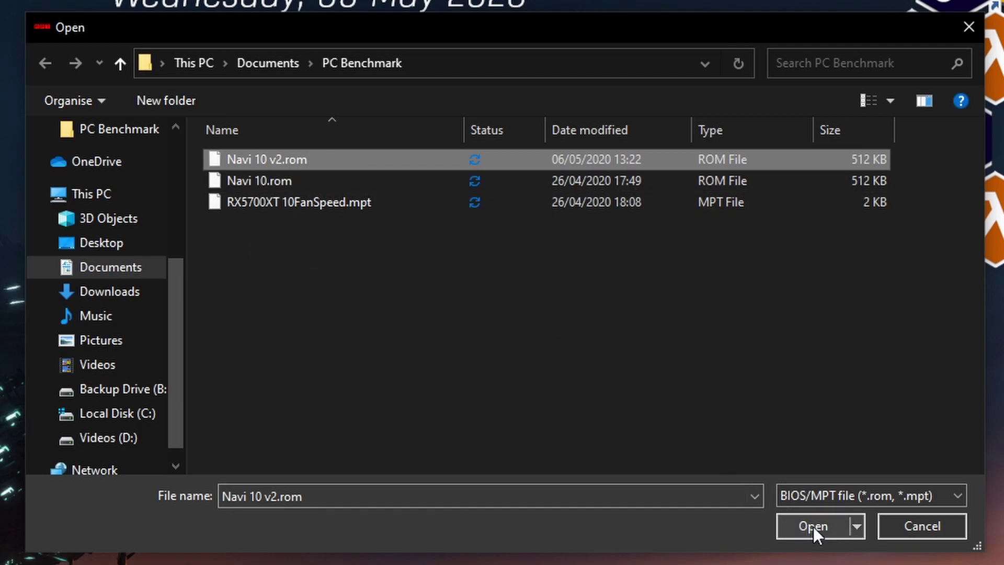
click(436, 181)
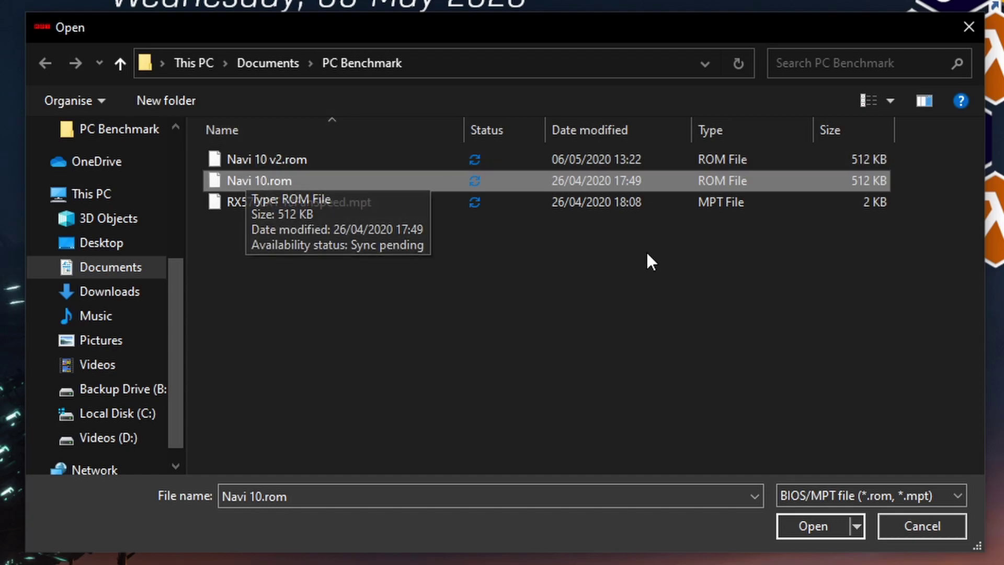
click(829, 532)
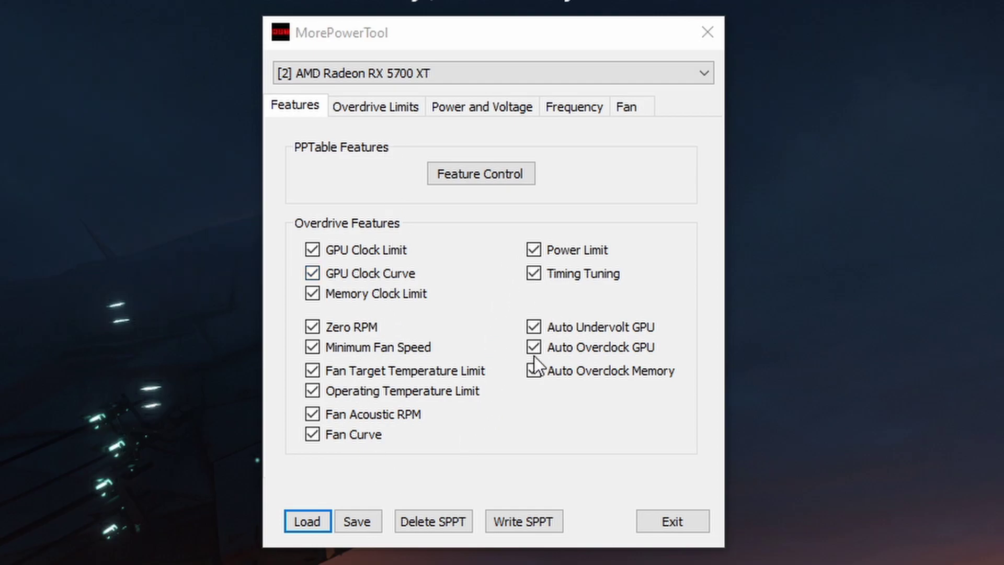
Step: Look through the Overdrive Limits, Power and Voltage, and Frequency pages, ending on Fan
click(396, 102)
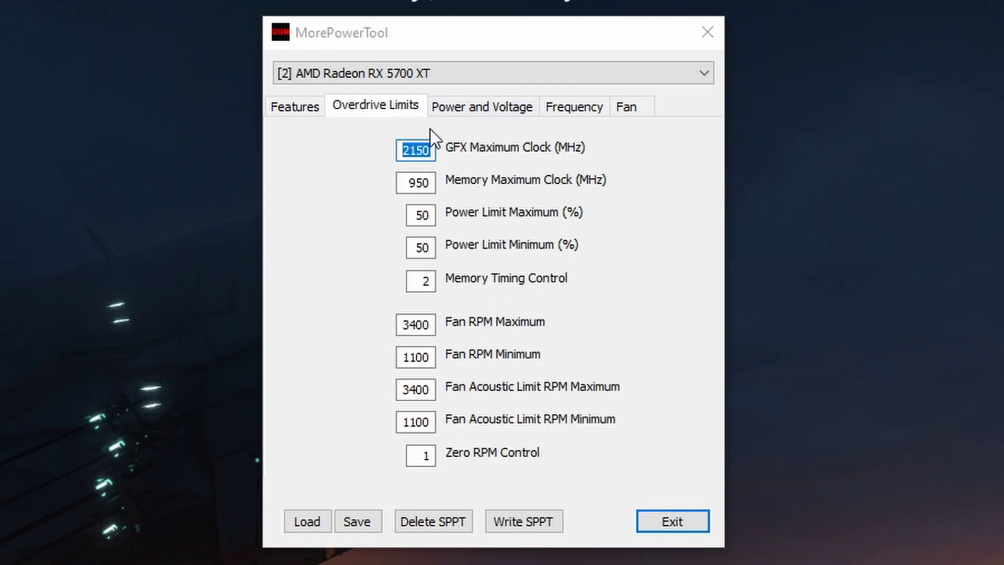
click(478, 106)
click(398, 107)
click(575, 106)
click(638, 102)
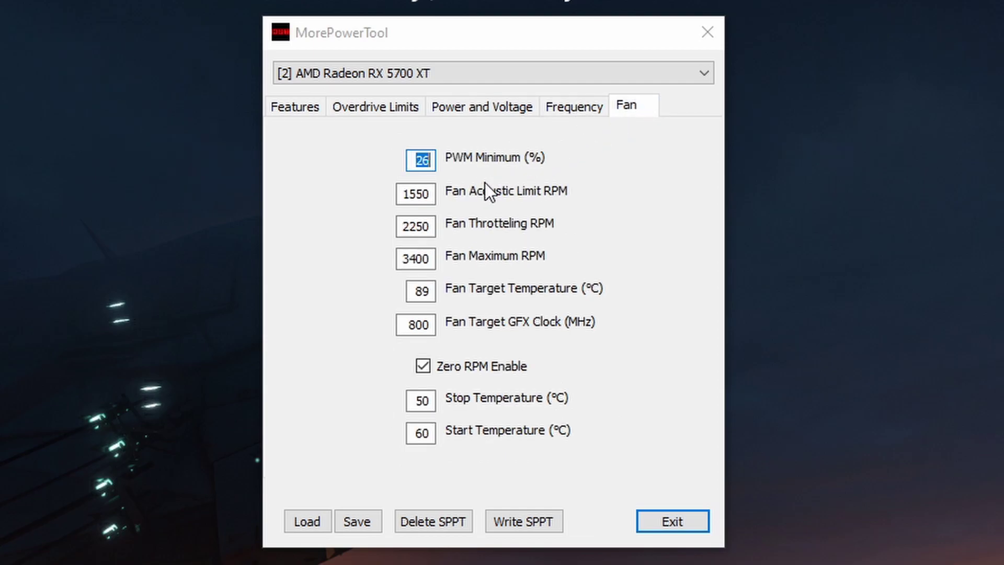
Step: Change the fan PWM Minimum from 26% to 10% and open the Save dialog
click(430, 160)
key(BackSpace)
key(BackSpace)
text(15)
key(BackSpace)
text(0)
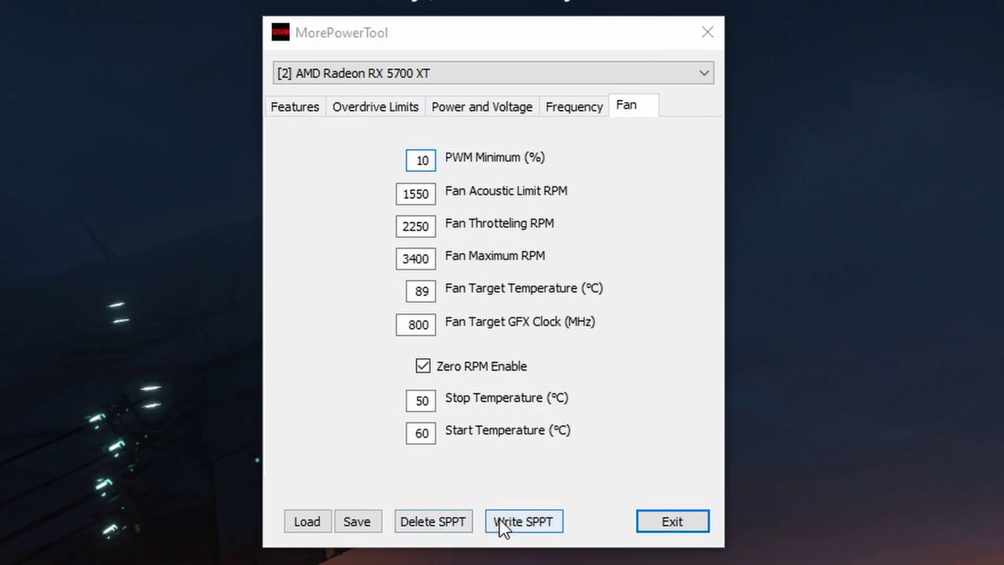
click(364, 520)
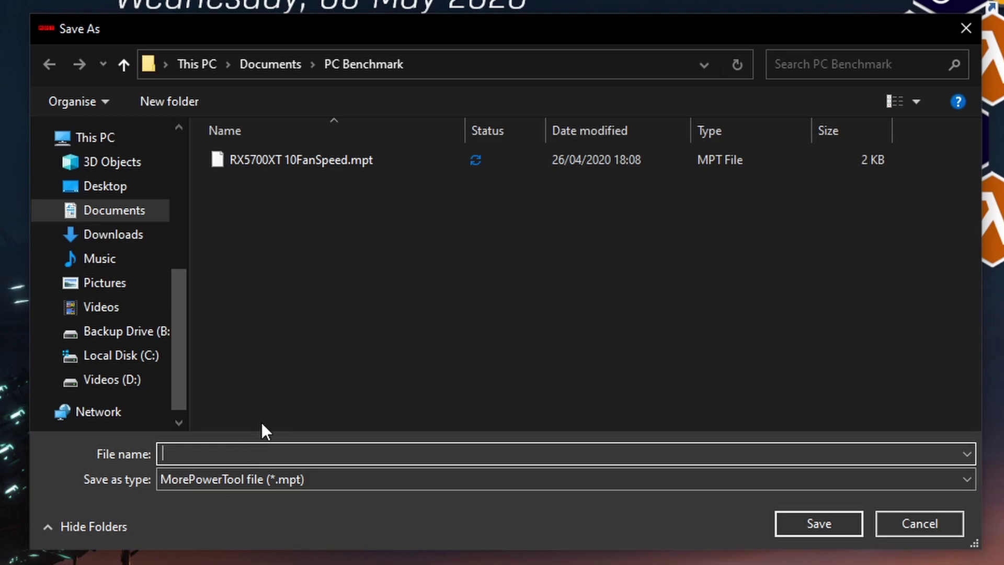
Step: Save the modified fan settings as the 5700xtfan .mpt file and exit MorePowerTool
text(5798)
key(BackSpace)
key(BackSpace)
text(00xtfab)
key(BackSpace)
text(n)
click(853, 529)
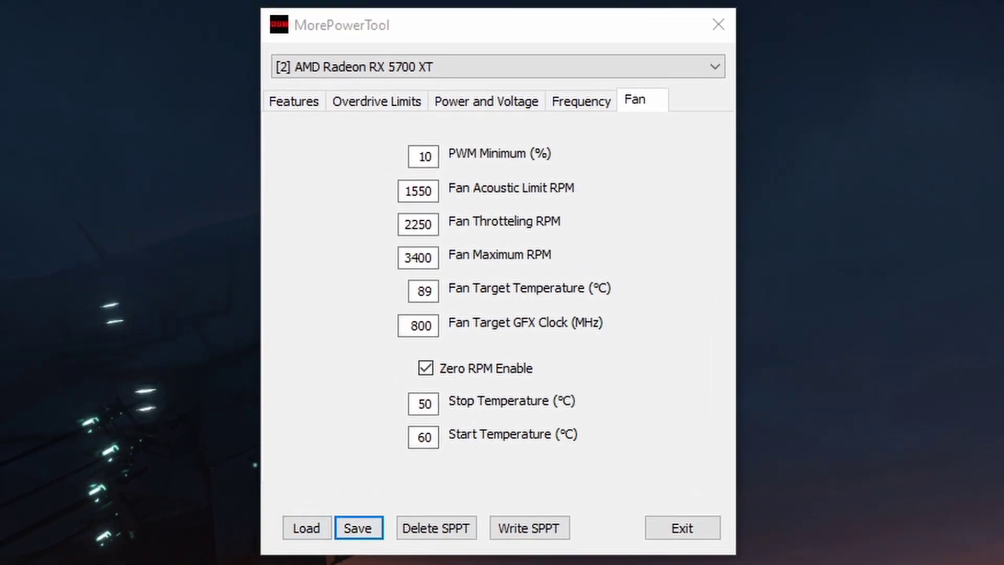
click(685, 526)
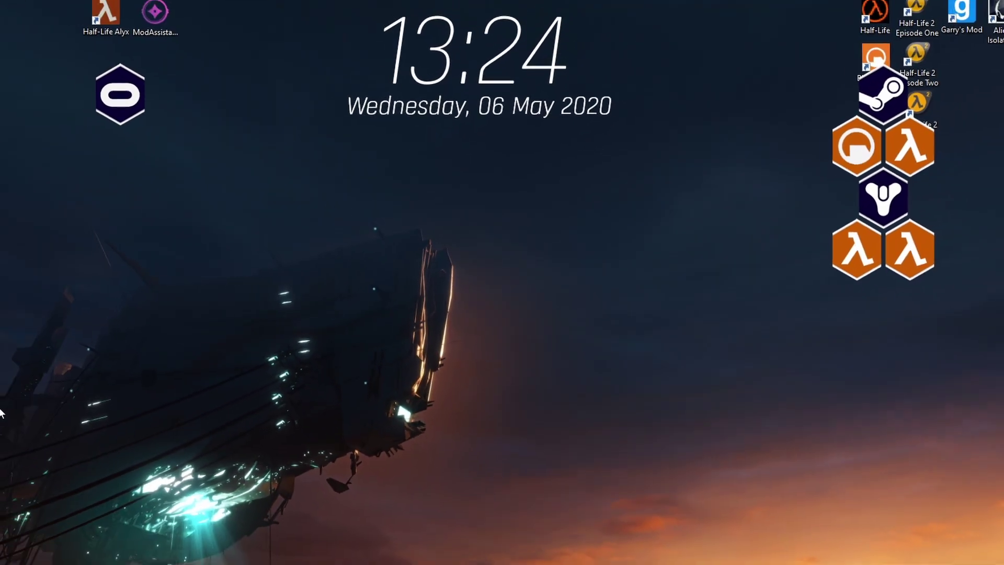
Step: Search Windows for 'red' and launch Red BIOS Editor
click(38, 553)
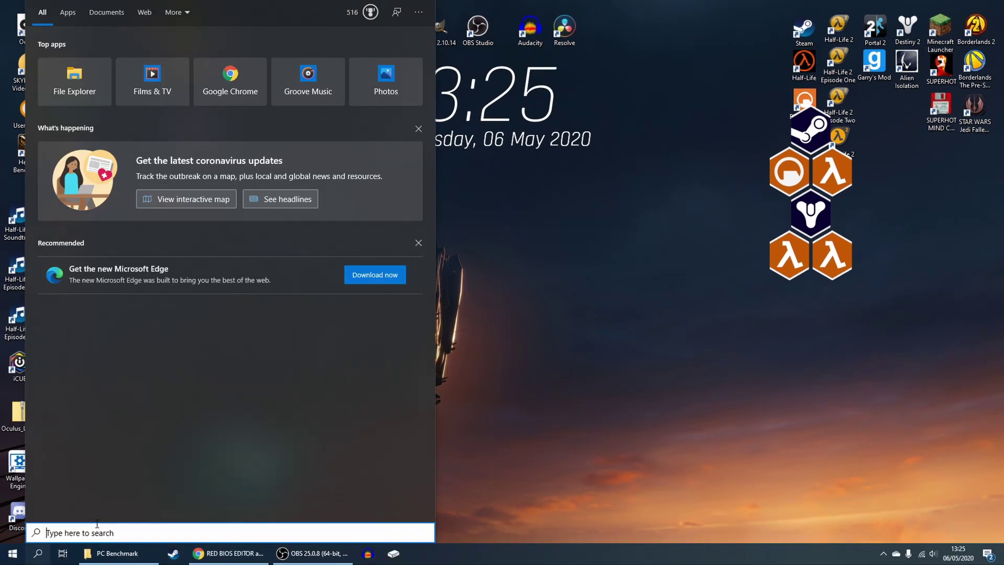
text(red)
click(164, 79)
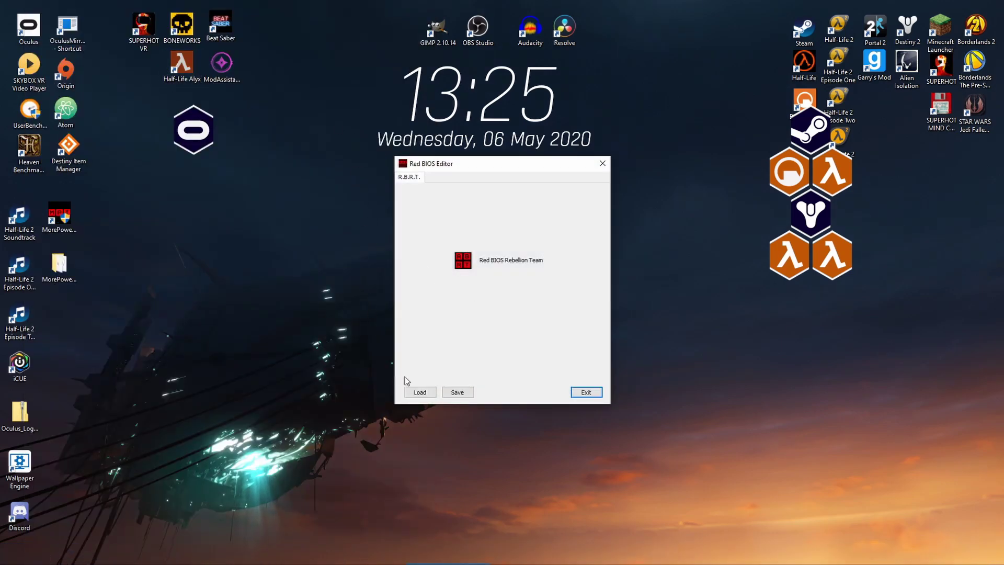
Step: Load the Navi 10.rom BIOS file into Red BIOS Editor
click(420, 391)
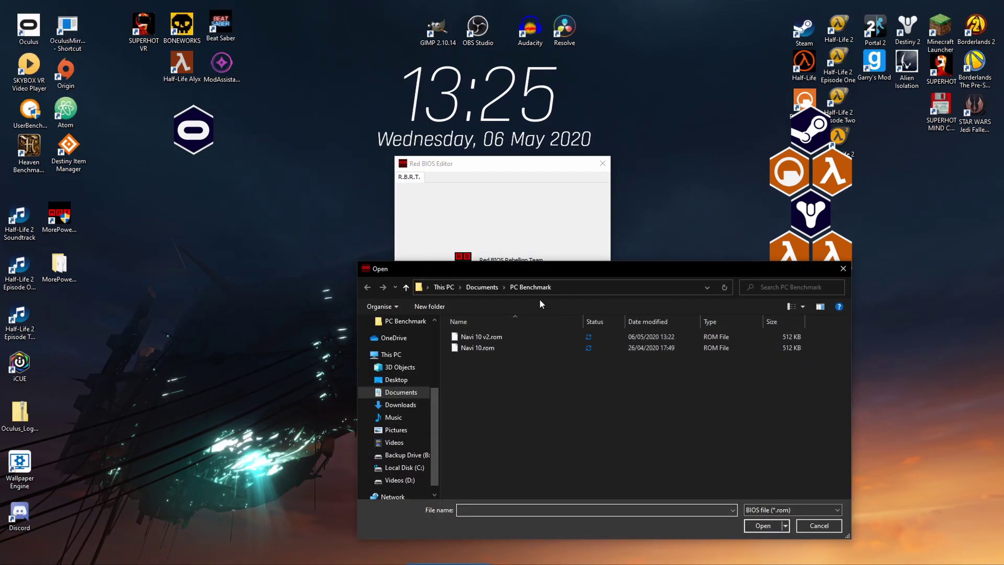
drag(546, 269, 462, 107)
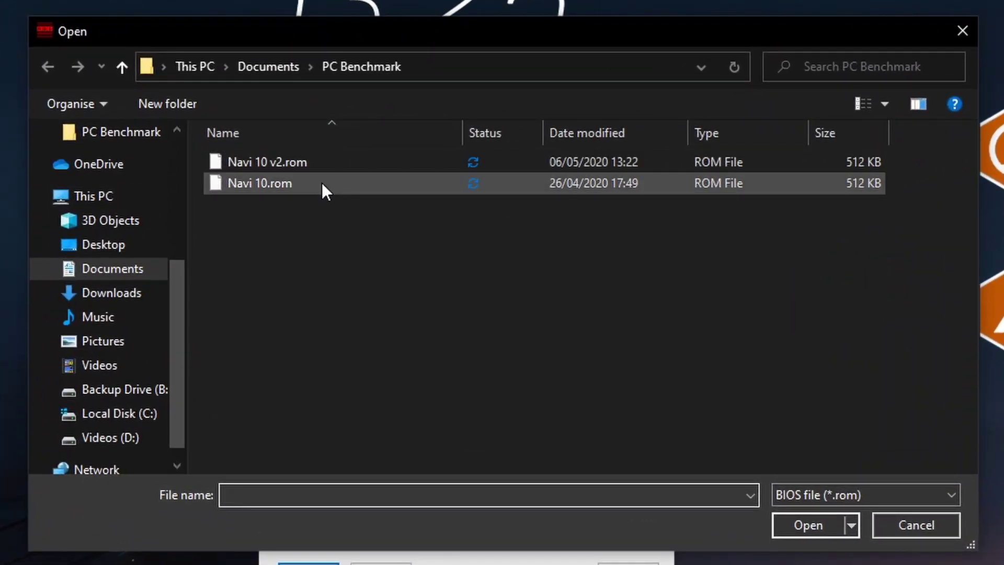
click(322, 183)
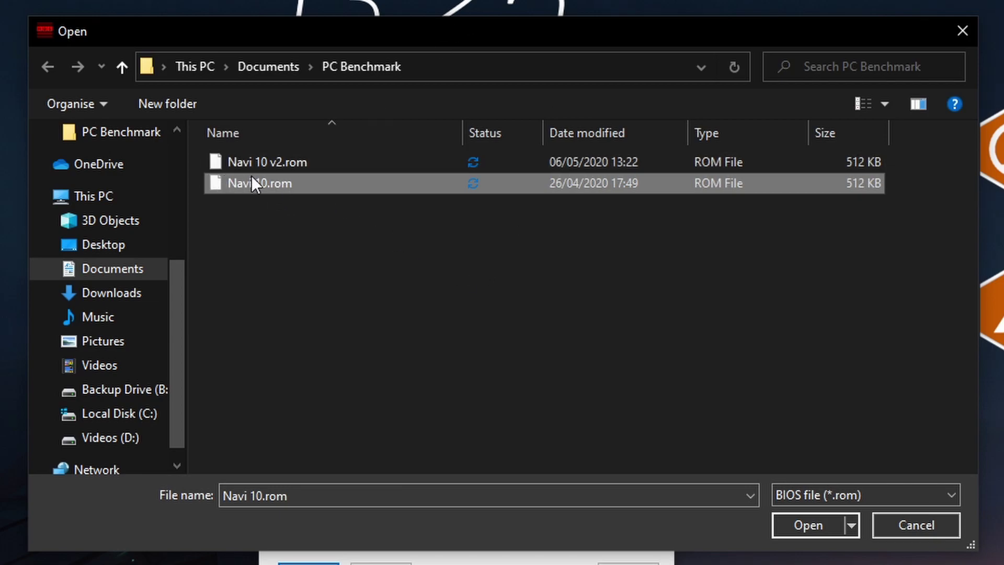
click(296, 161)
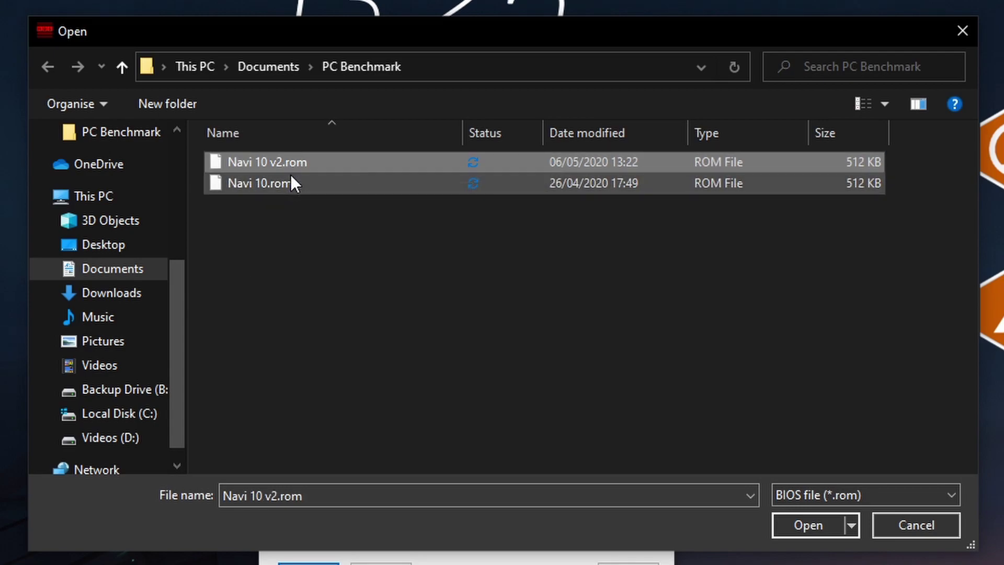
click(291, 188)
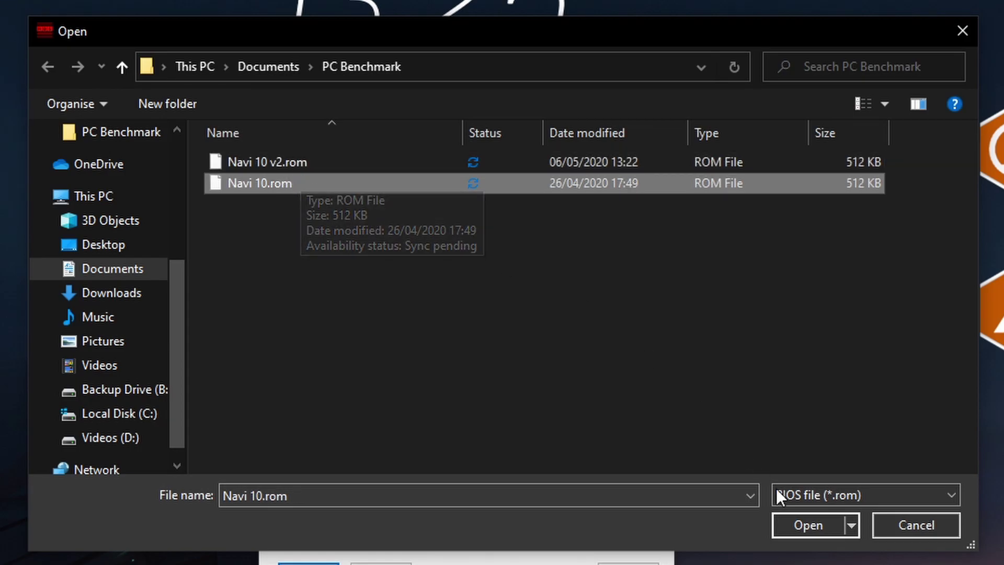
click(799, 522)
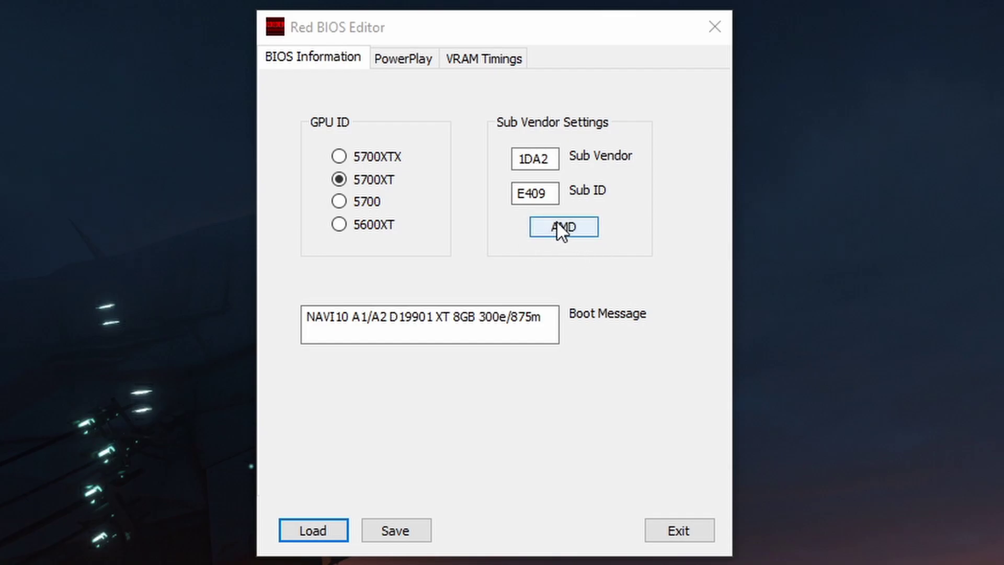
Step: Load 5700xtfan.mpt into the Navi 10 BIOS from the PowerPlay tab, then check VRAM Timings
click(405, 58)
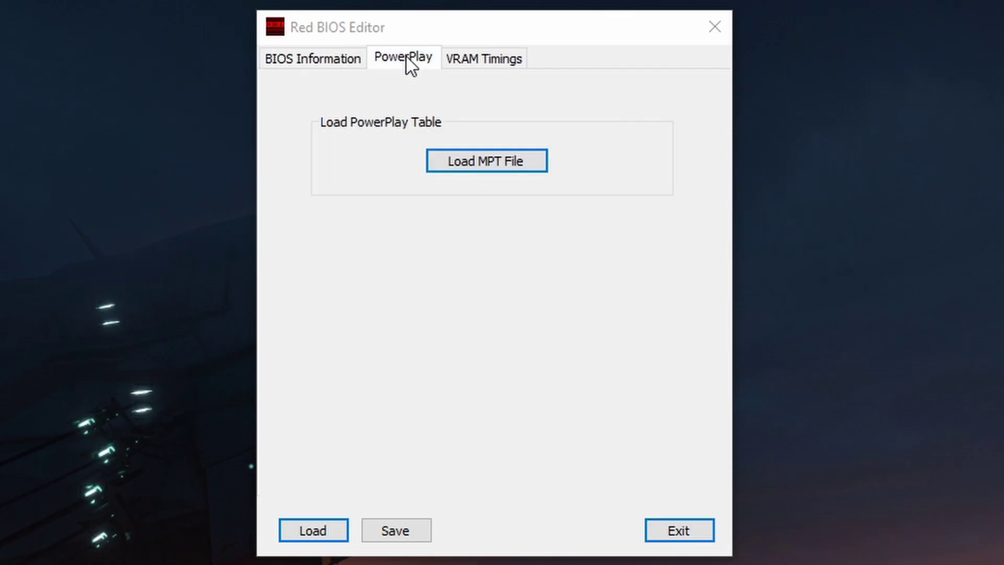
click(491, 162)
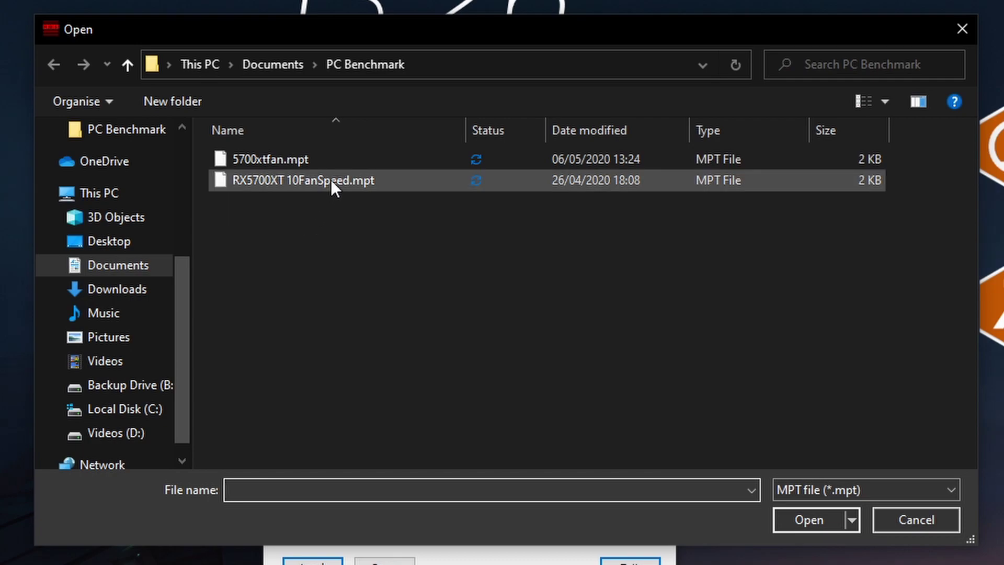
click(340, 159)
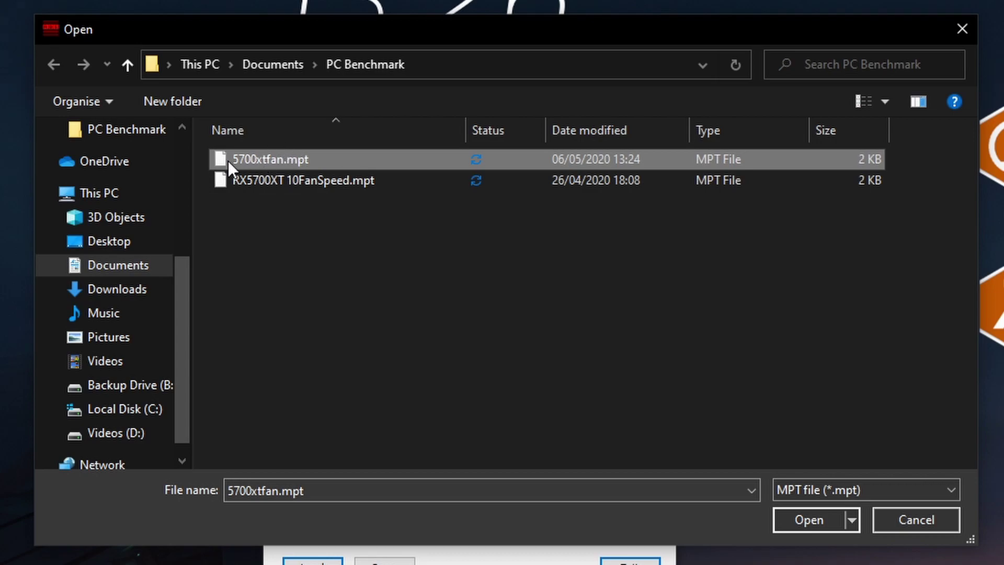
click(827, 515)
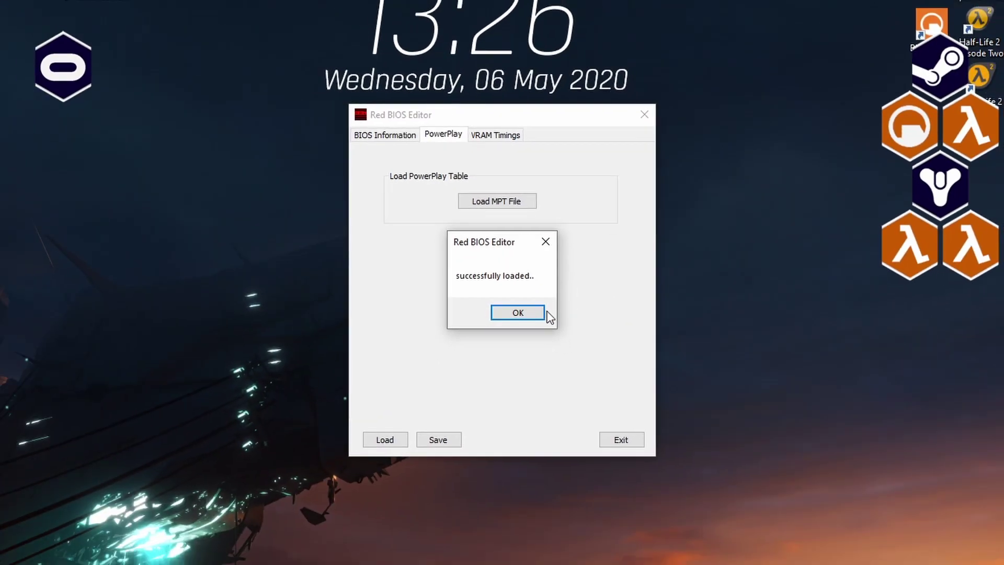
click(534, 312)
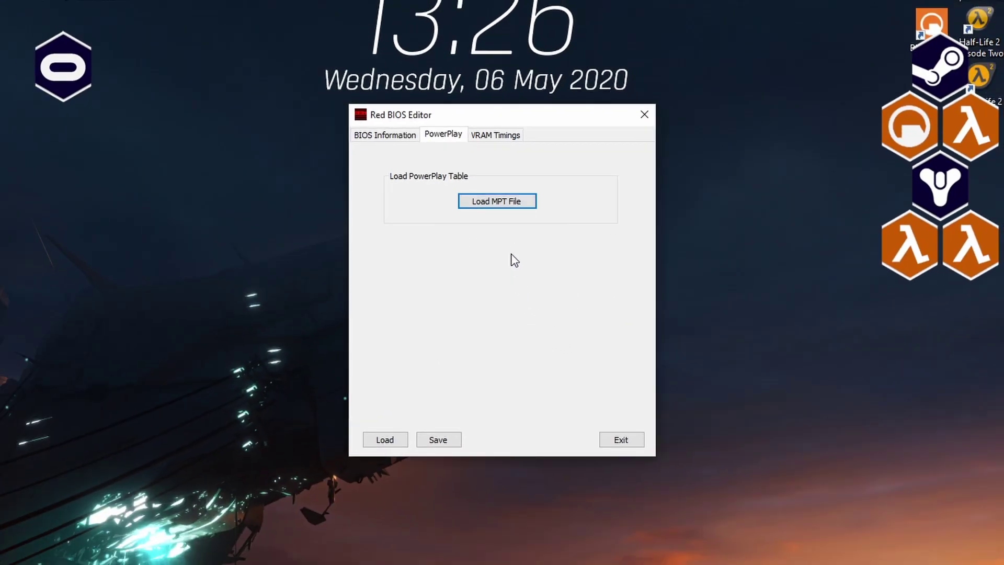
click(501, 140)
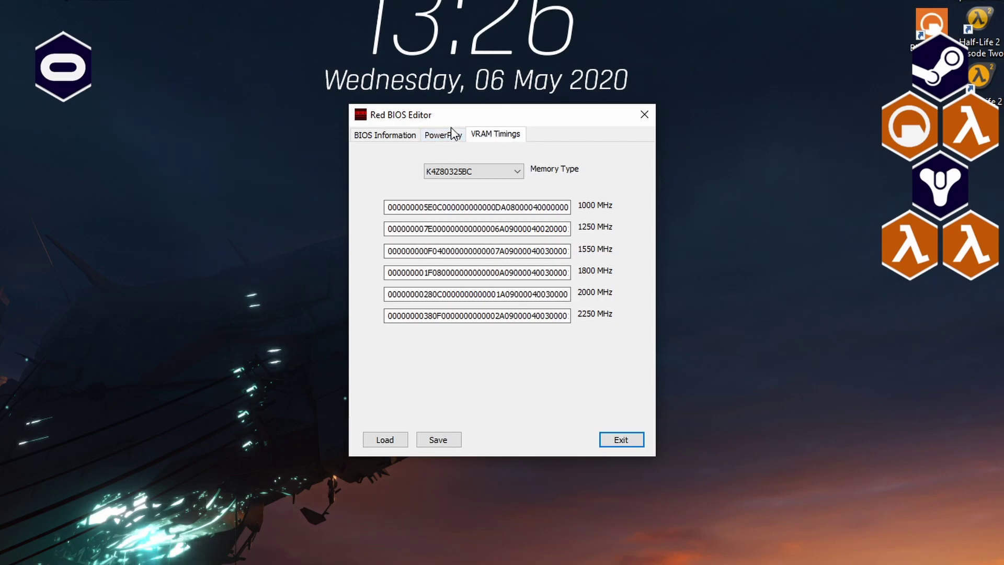
click(451, 135)
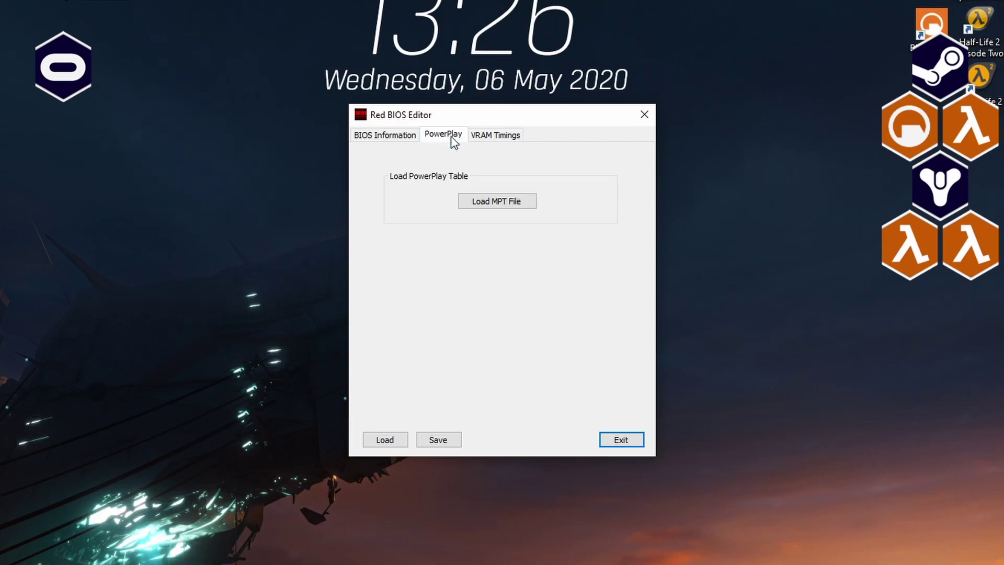
Step: Save the modified BIOS as navi10new.rom in the PC Benchmark folder
click(434, 441)
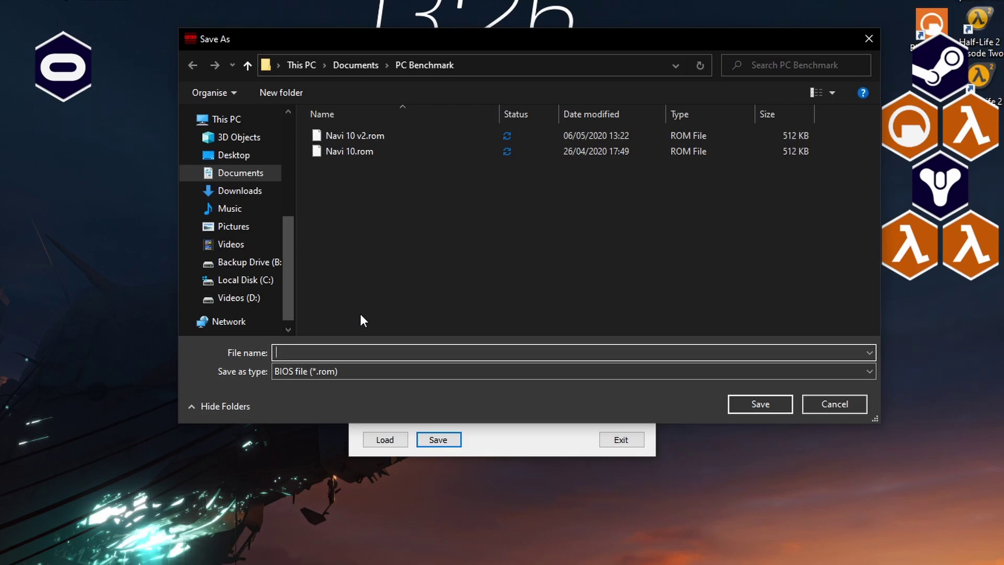
text(n)
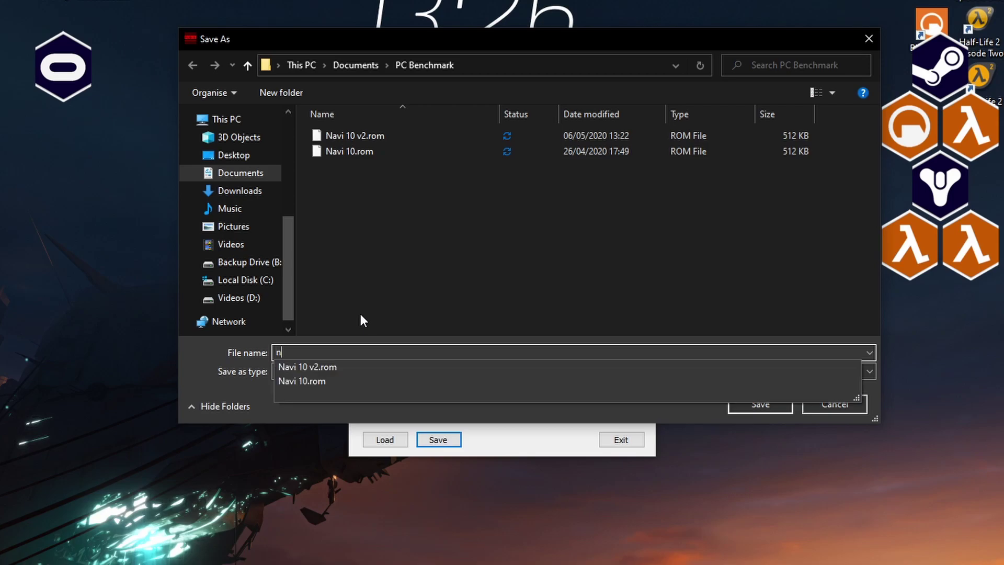
text(avi10)
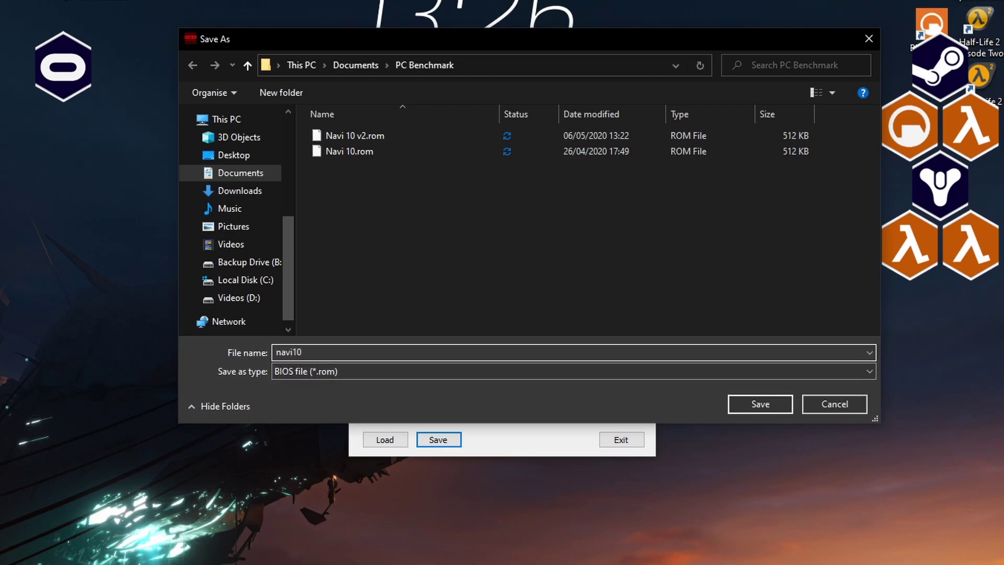
text(new)
key(Return)
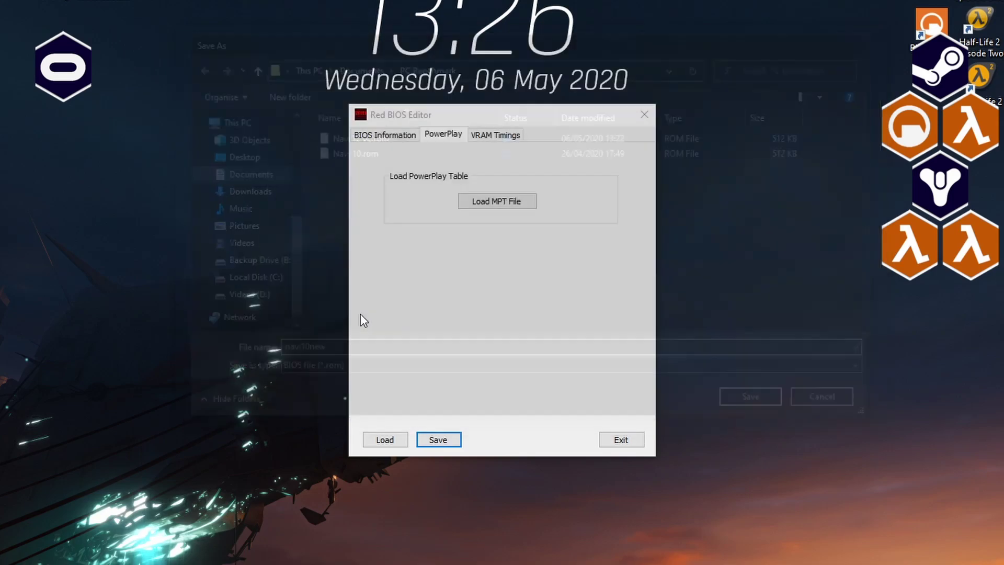
Step: Close the BIOS editor, sort PC Benchmark by date newest first, and select navi10new.rom
click(615, 439)
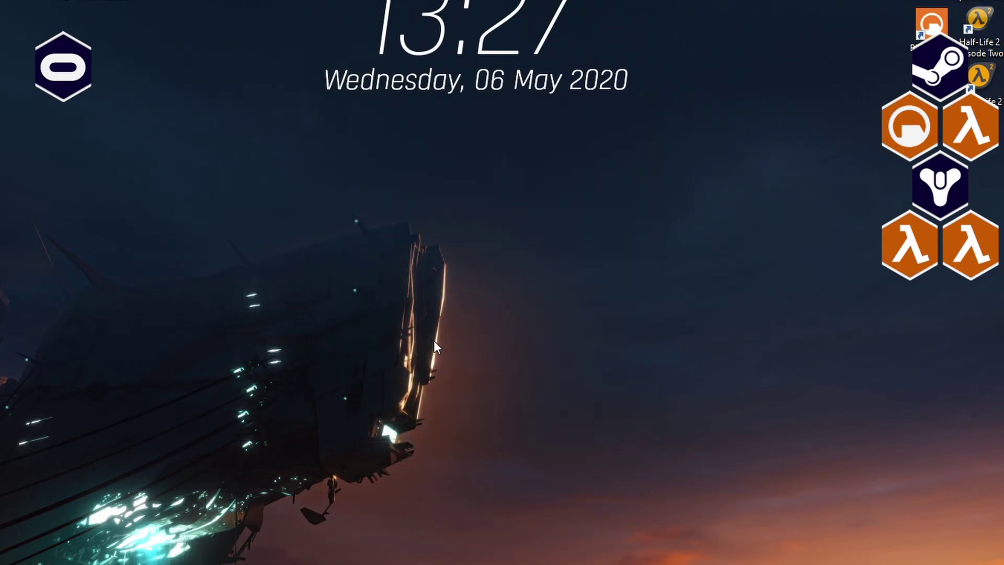
key(alt+Tab)
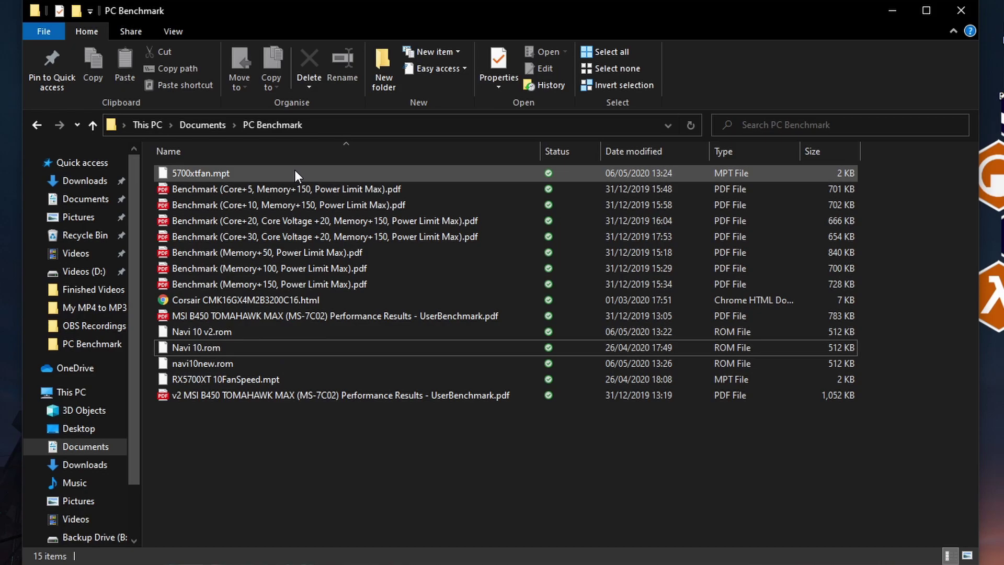
click(618, 148)
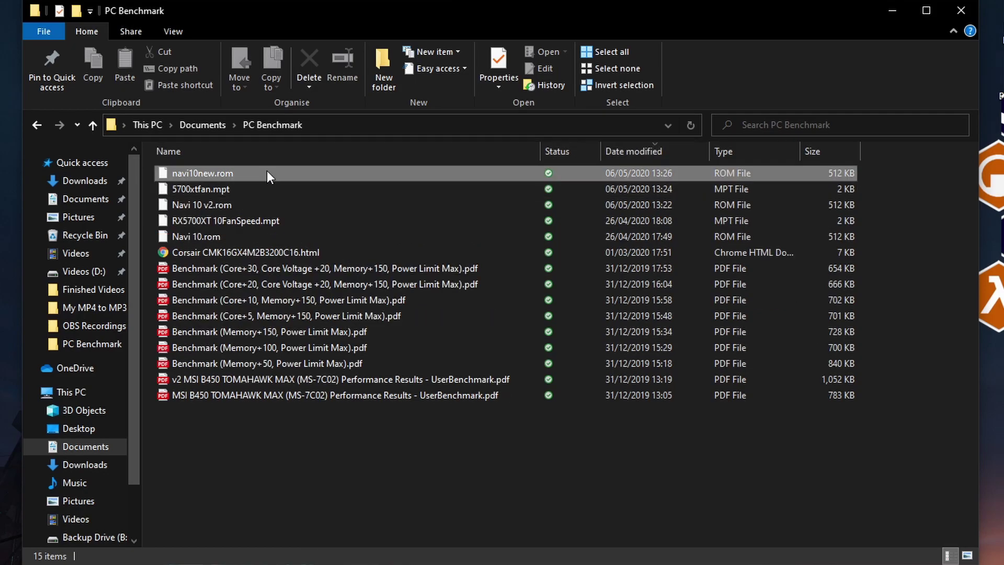
click(267, 172)
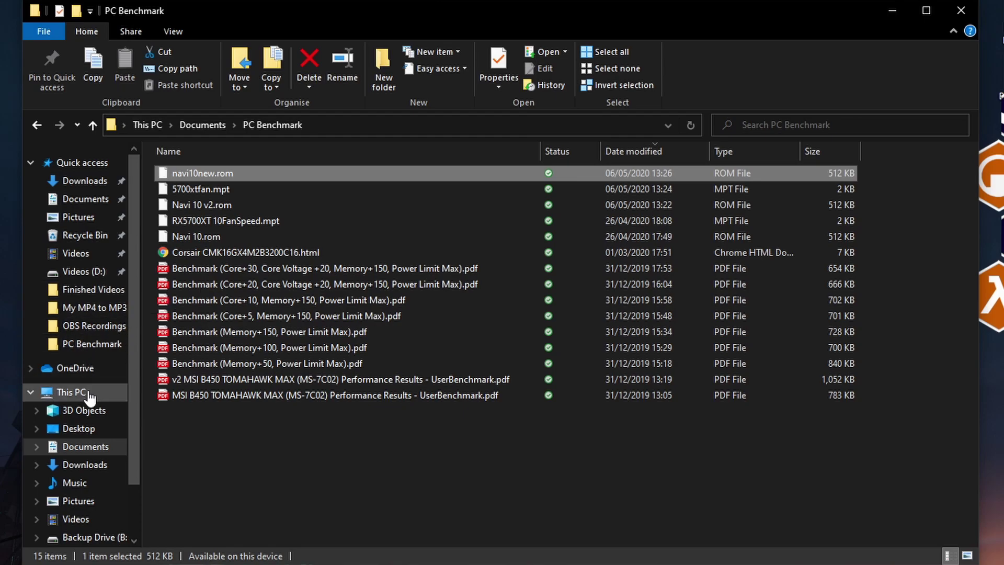
Step: Open the Flash folder on Local Disk (C:)
scroll(88, 397, down, 3)
click(90, 488)
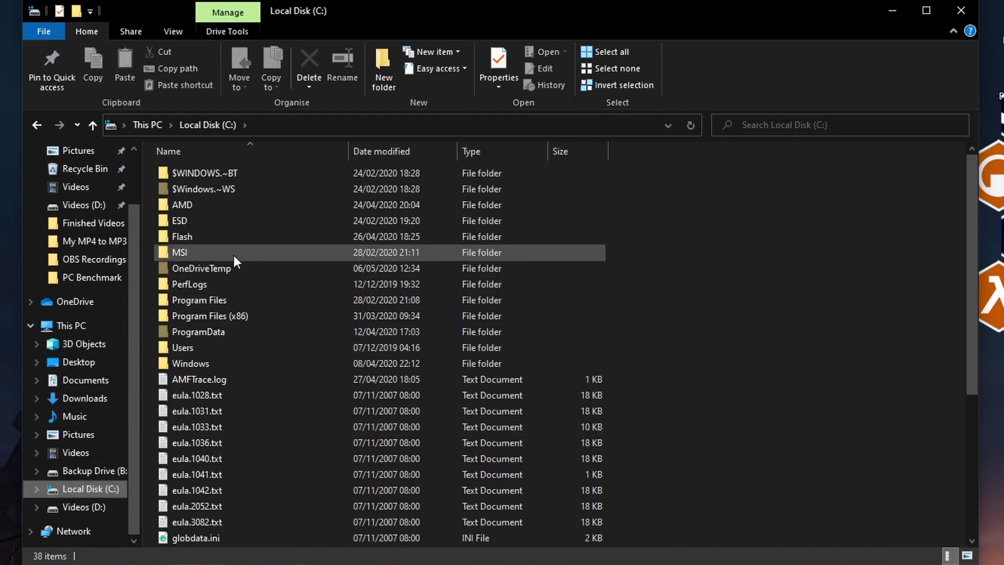
click(200, 235)
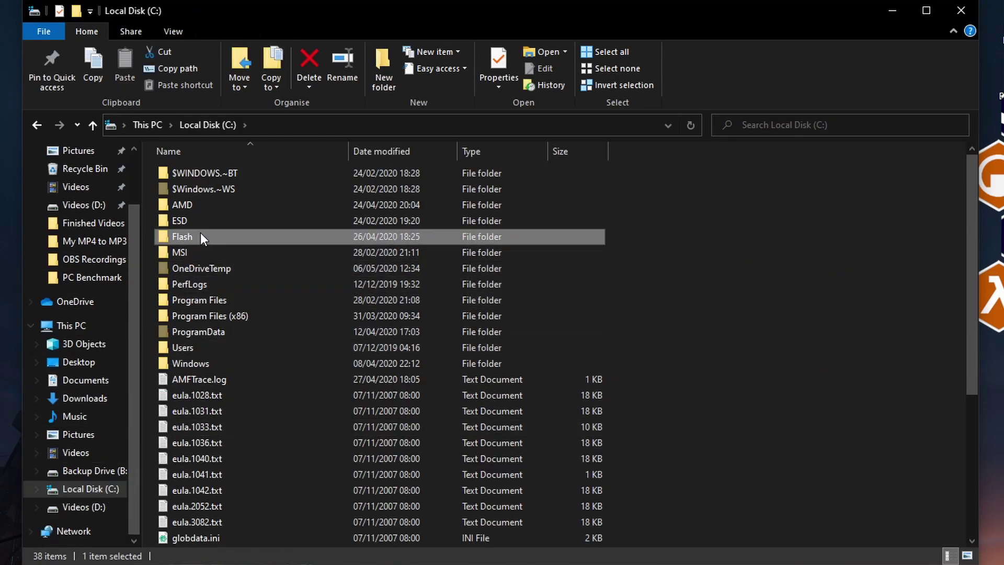
double_click(203, 238)
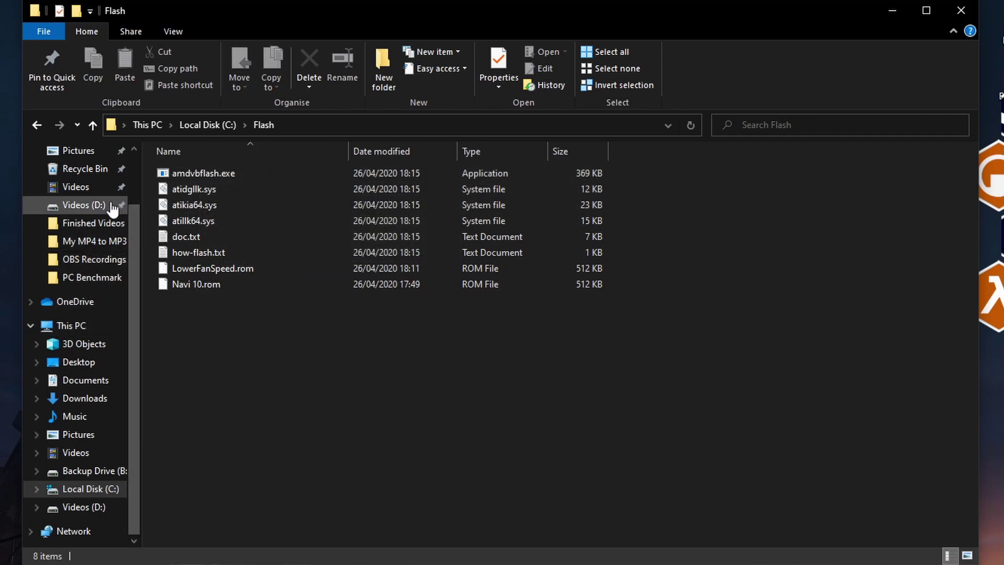
Step: Inspect the 293plus folder inside Downloads\atiflash293plus.zip, then reopen C:\Flash
scroll(81, 282, up, 1)
scroll(63, 291, up, 1)
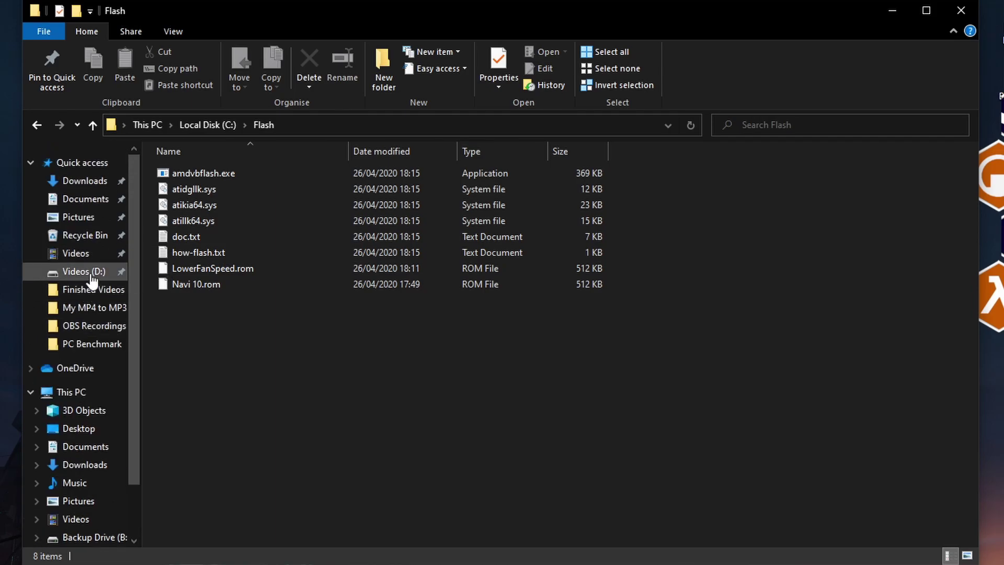
click(86, 183)
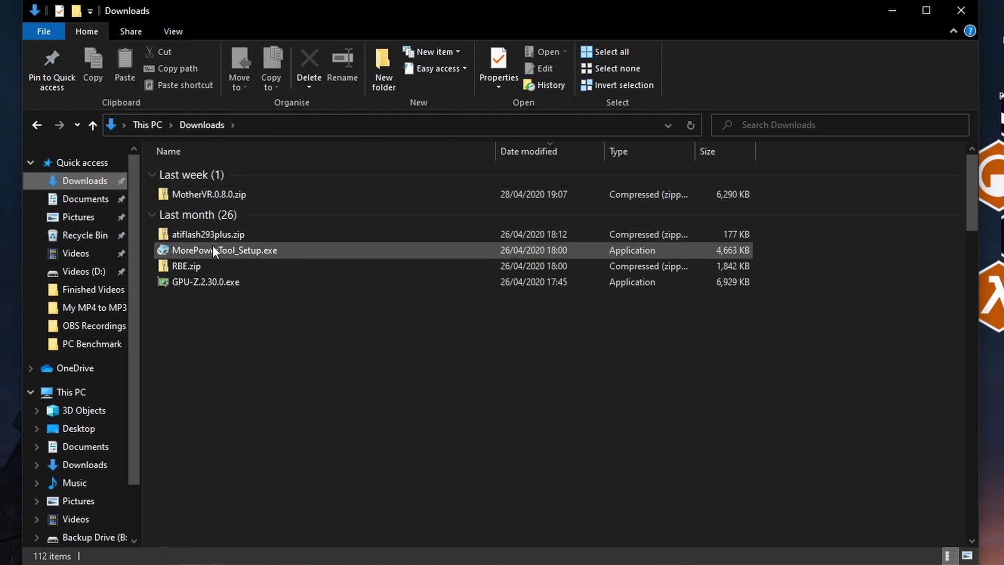
double_click(215, 230)
double_click(229, 174)
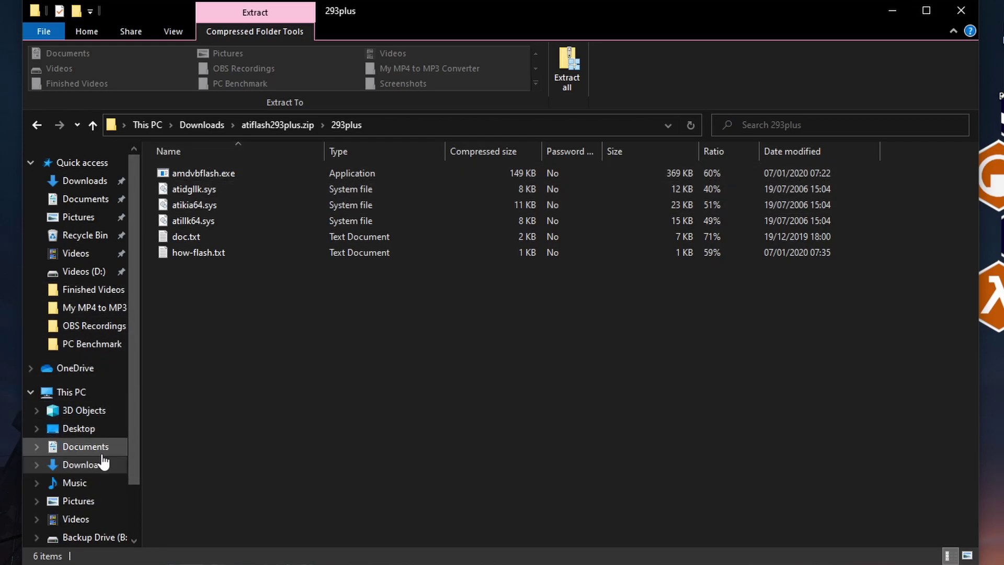
scroll(104, 466, down, 3)
click(105, 487)
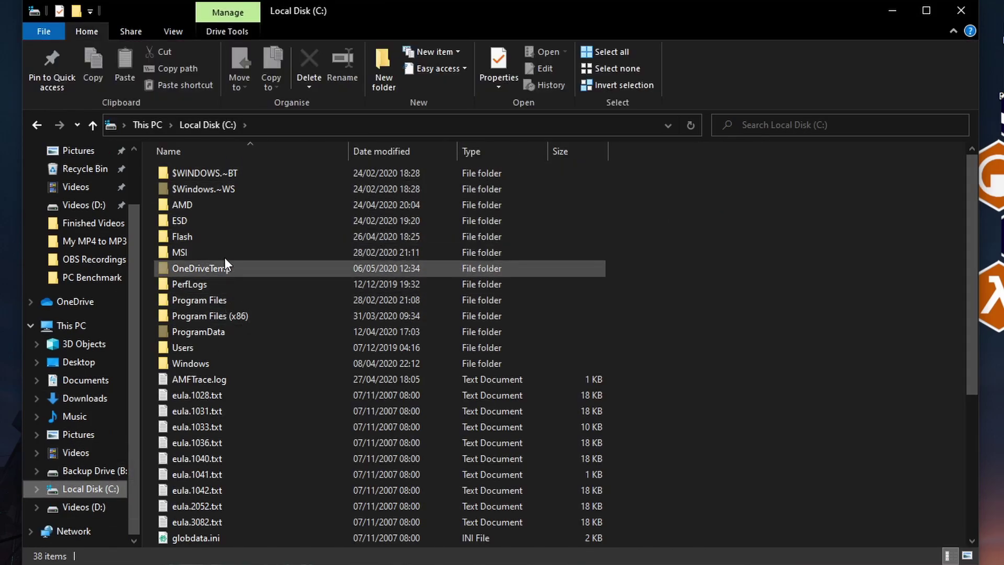
double_click(224, 235)
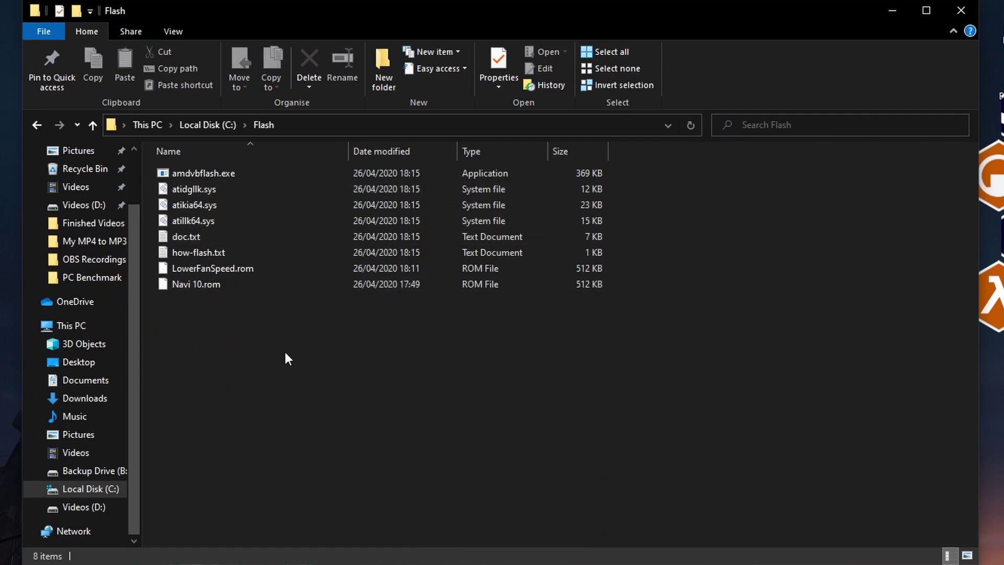
click(302, 127)
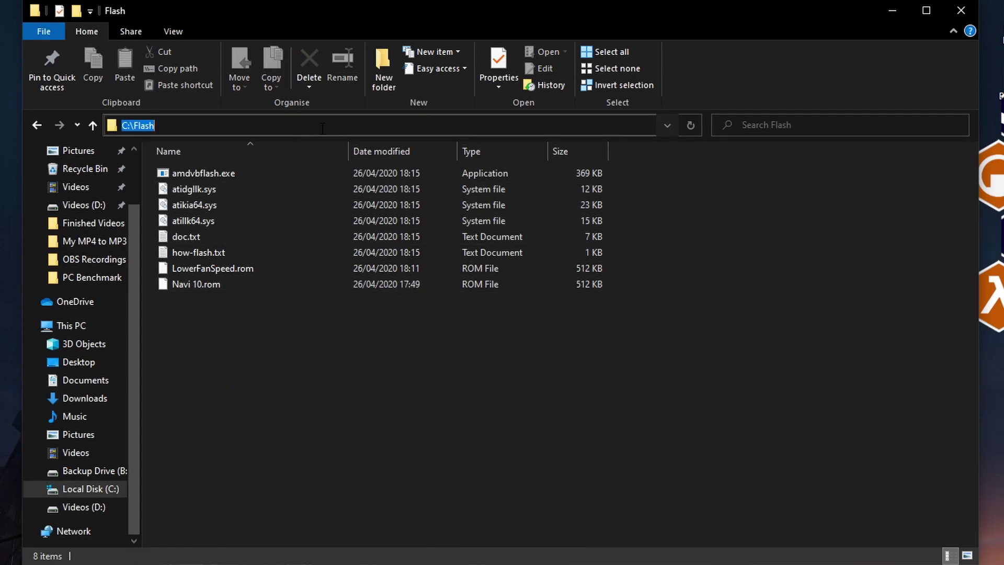
Step: Open a Command Prompt at C:\Flash with cmd and run amdvbflash -i to list the adapter
text(cmd)
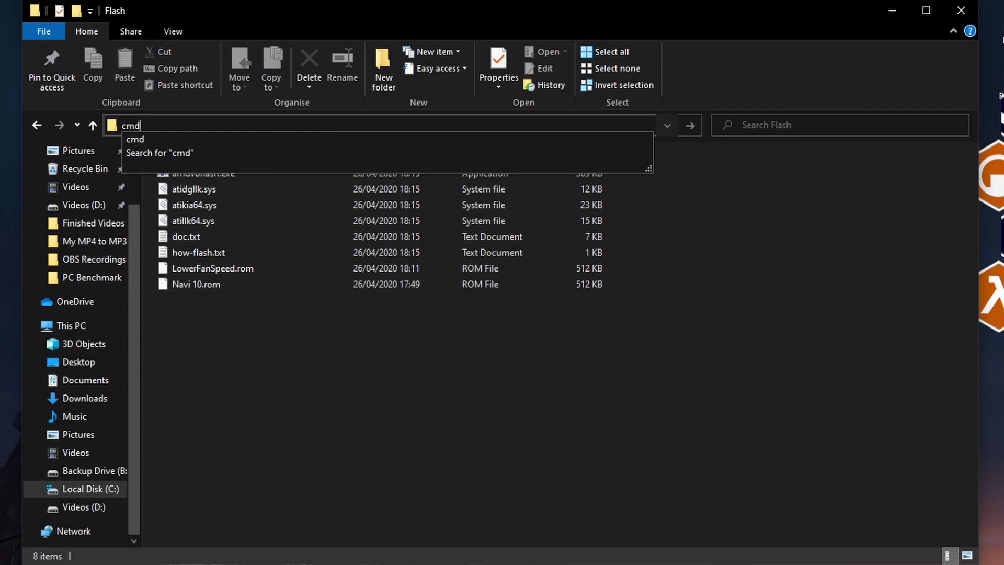
key(Return)
drag(342, 121, 623, 16)
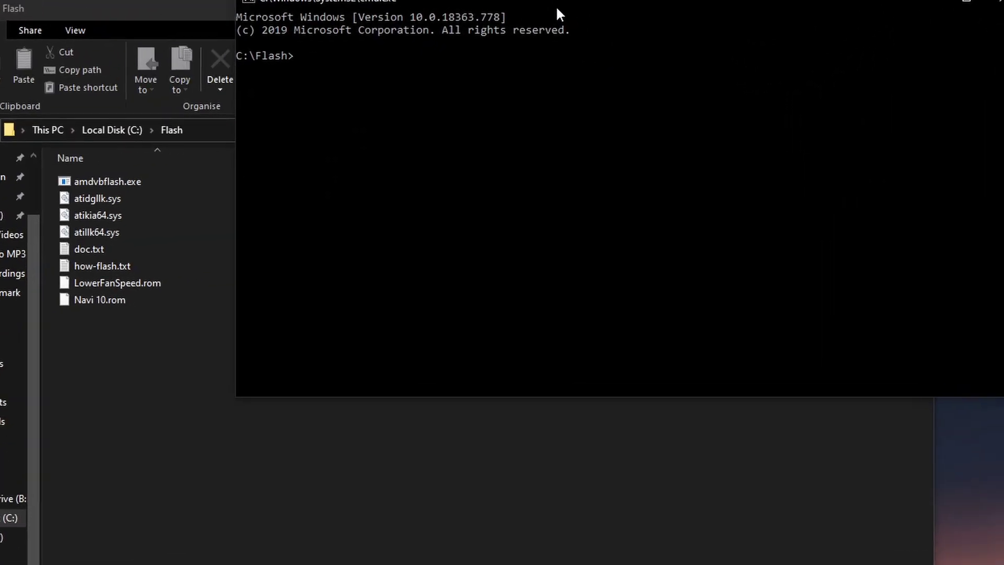
drag(545, 5, 594, 55)
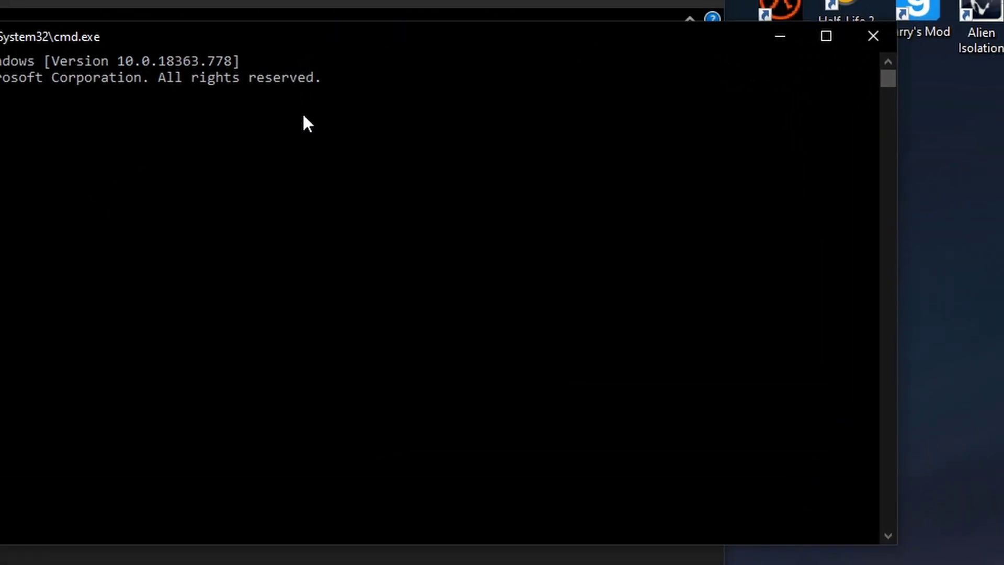
click(302, 123)
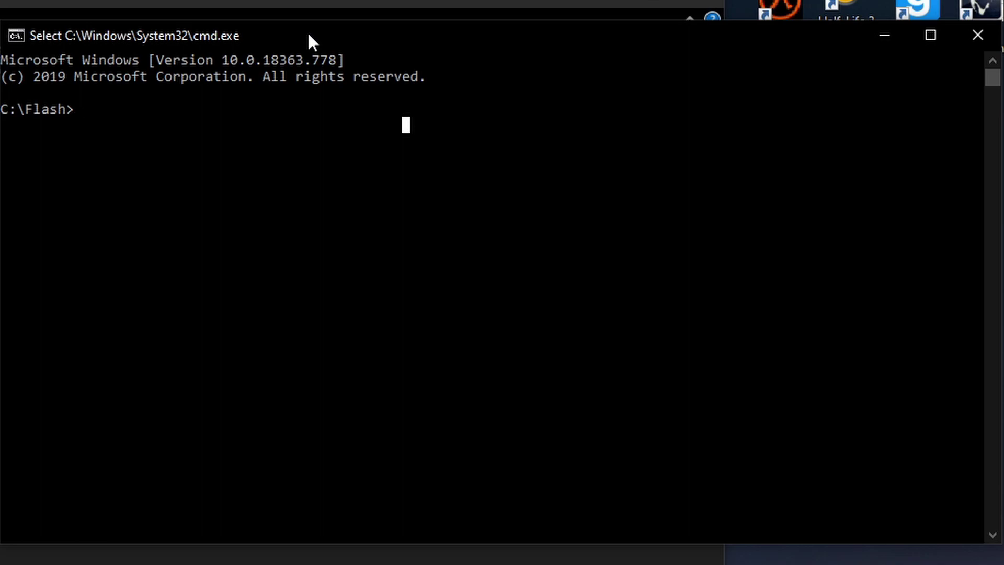
text(amdvb)
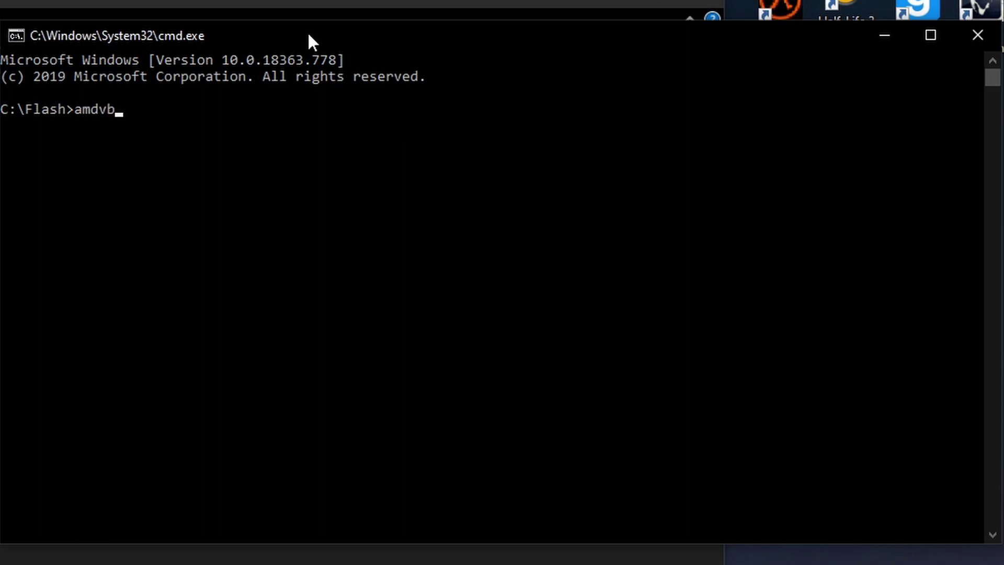
text(flash -i)
key(Return)
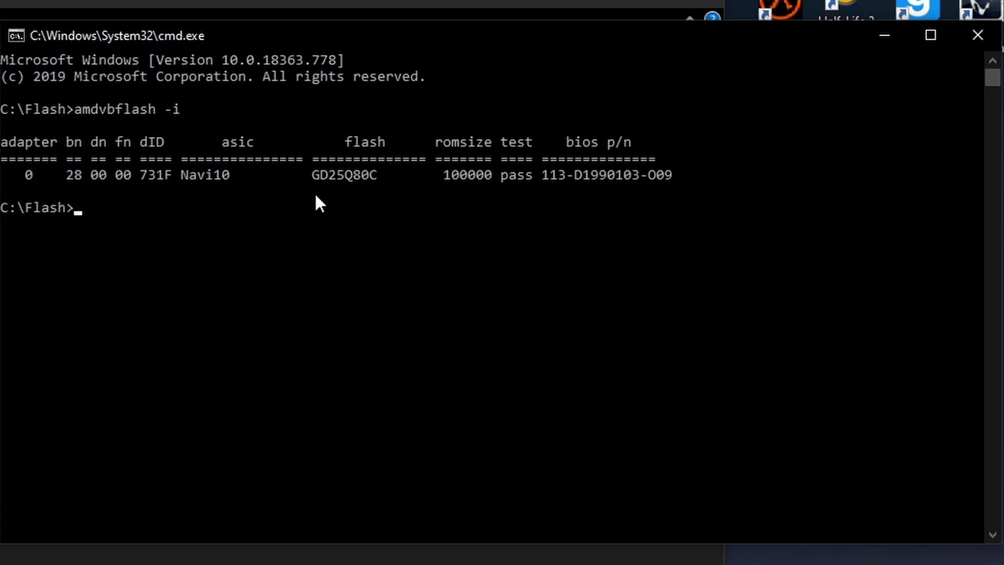
Step: Enter the command amdvbflash -p 0 -f LowerFanSpeed at the prompt without running it
text(amdvbfla)
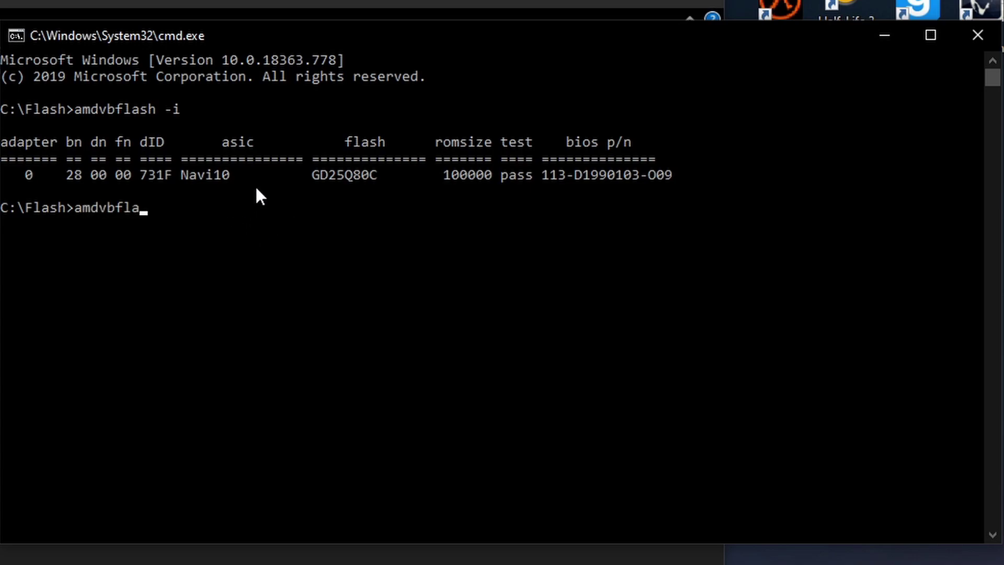
text(sh -p 0 -f)
text(Loww)
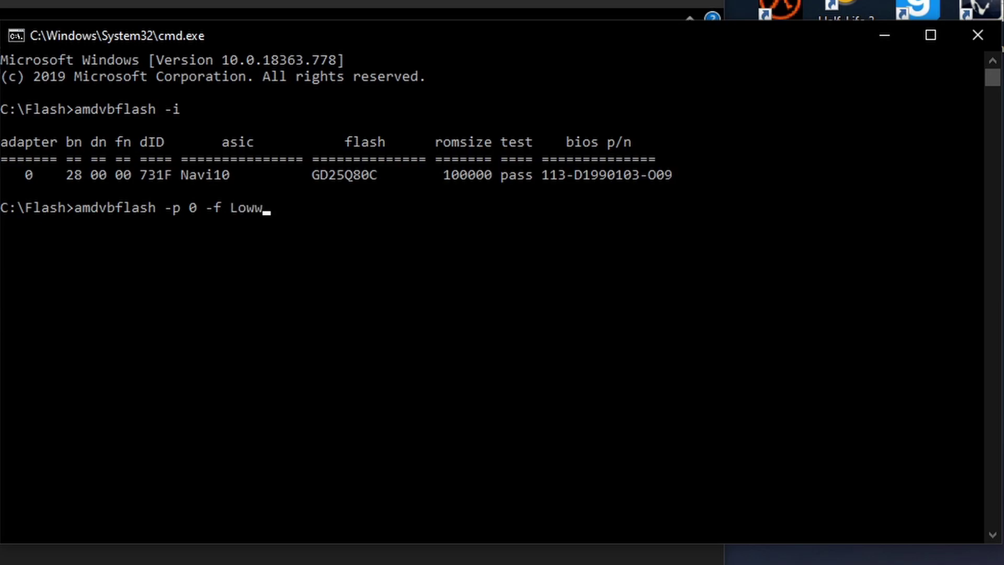
key(BackSpace)
key(BackSpace)
text(er)
key(BackSpace)
key(BackSpace)
text(werFanSpeed)
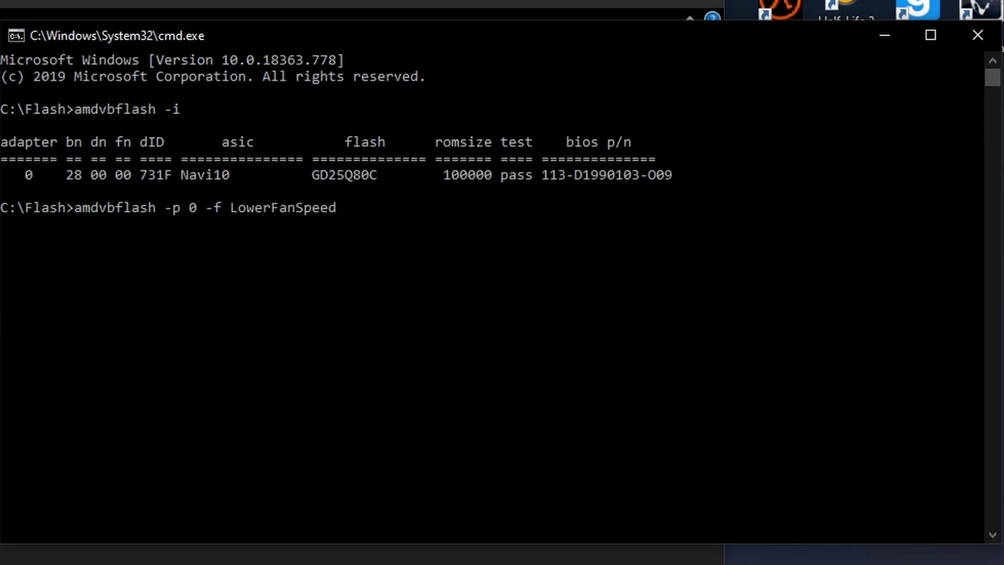
text(.rom)
Step: Close the console and Flash folder window, then launch Radeon Software from the desktop
click(975, 36)
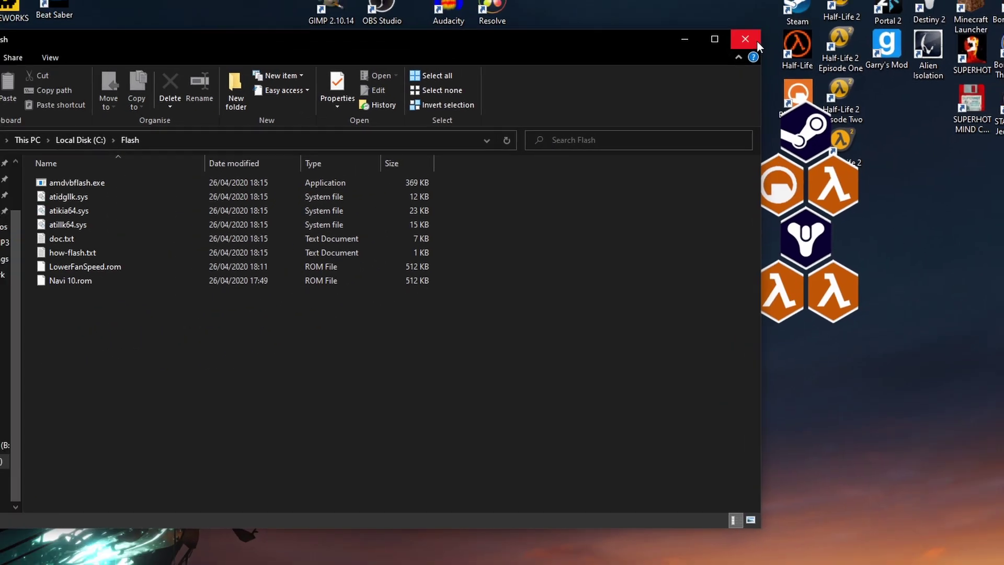
click(756, 41)
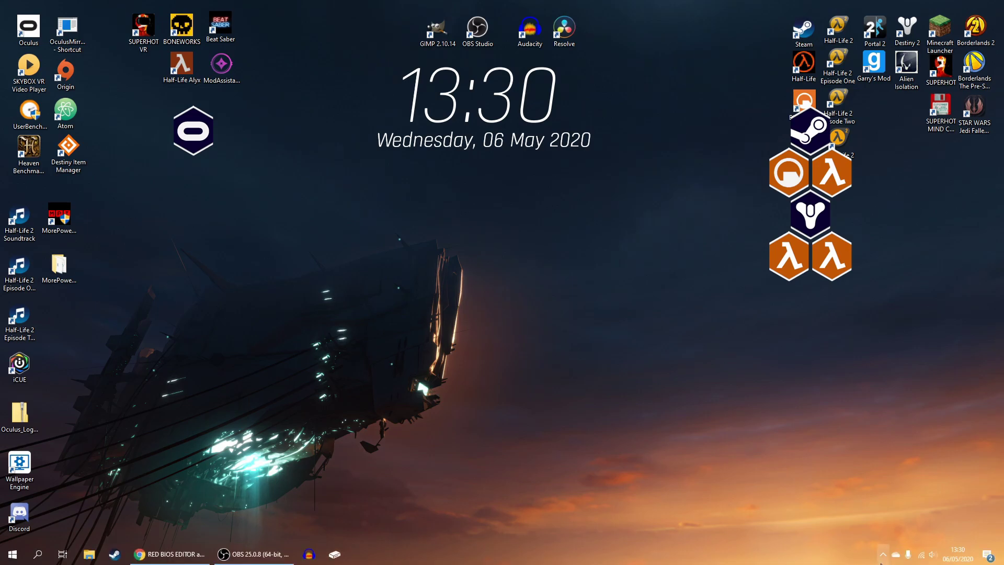
right_click(601, 359)
click(663, 365)
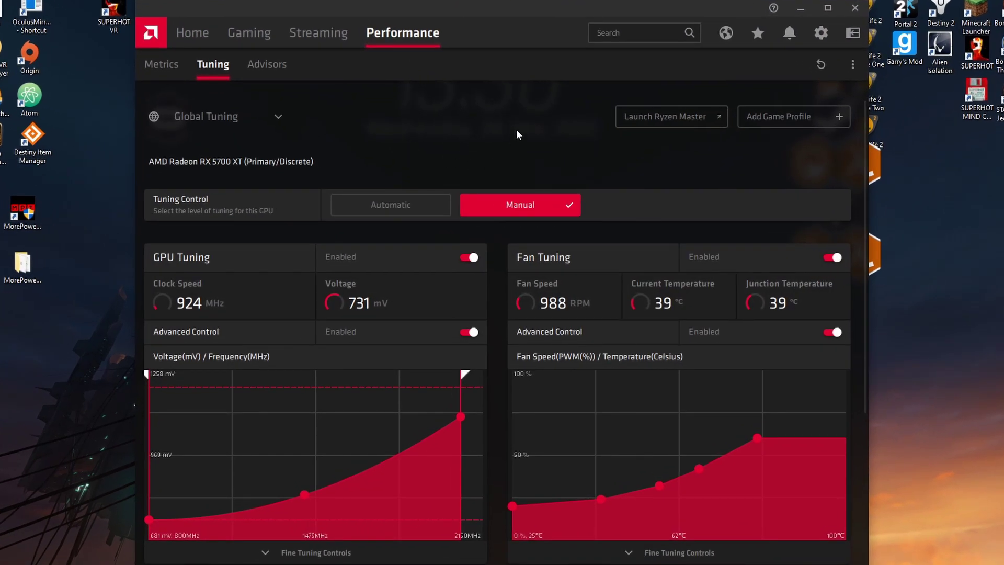
Step: Go from Home to the Performance Tuning page and look over its tuning controls
click(212, 35)
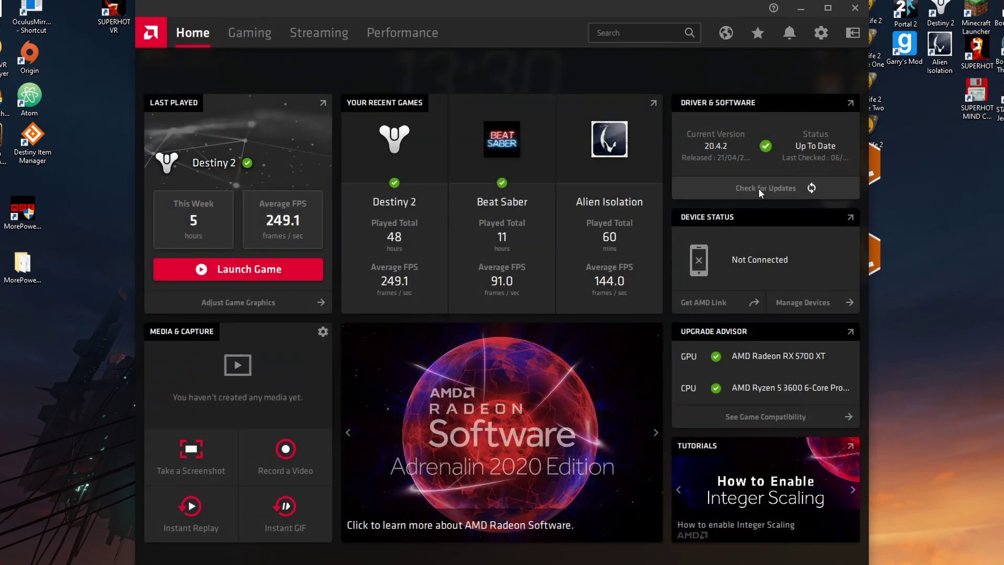
click(403, 33)
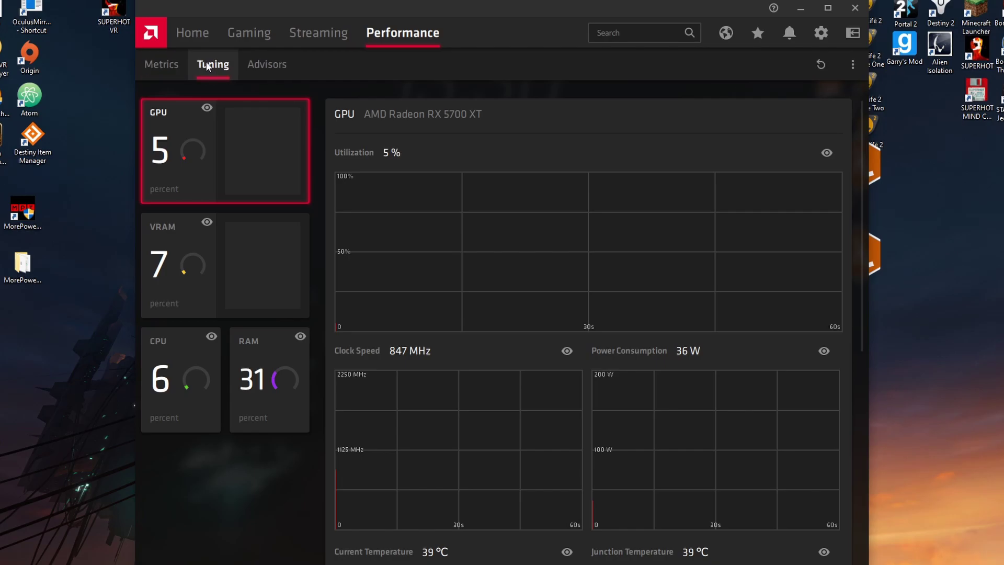
click(205, 63)
scroll(706, 154, down, 2)
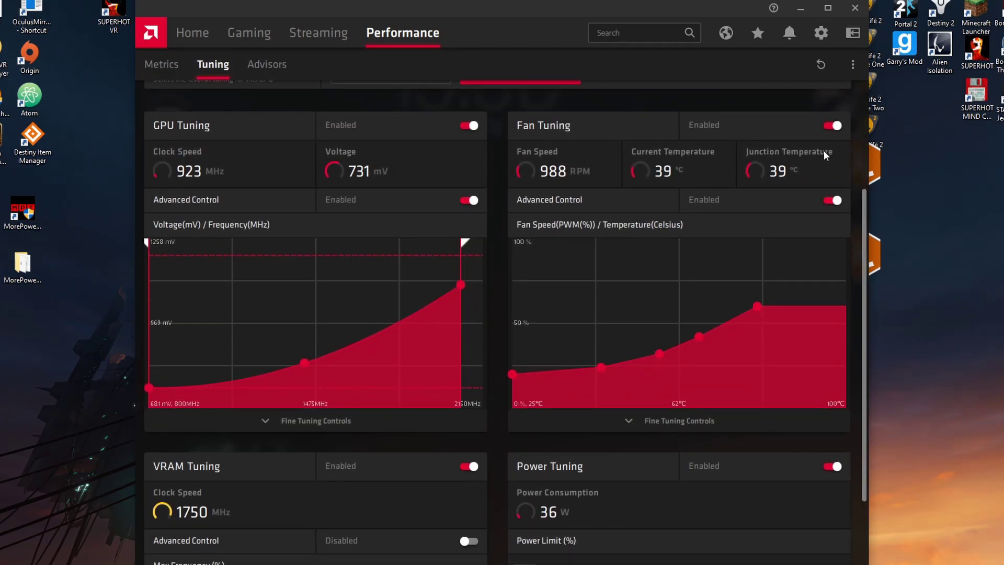
scroll(680, 125, up, 1)
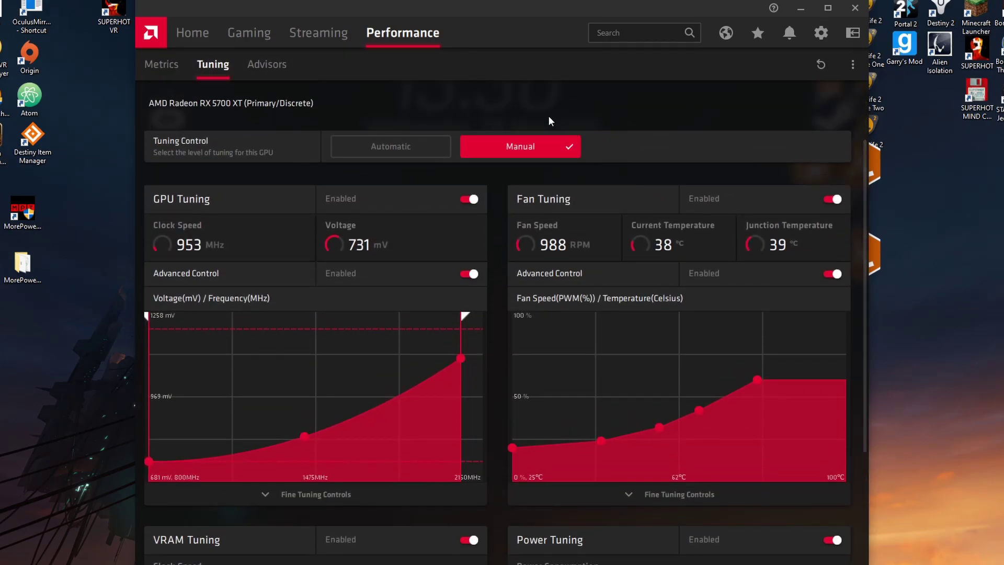
Step: Maximize the window and switch off GPU, Fan, VRAM and Power Tuning
click(825, 9)
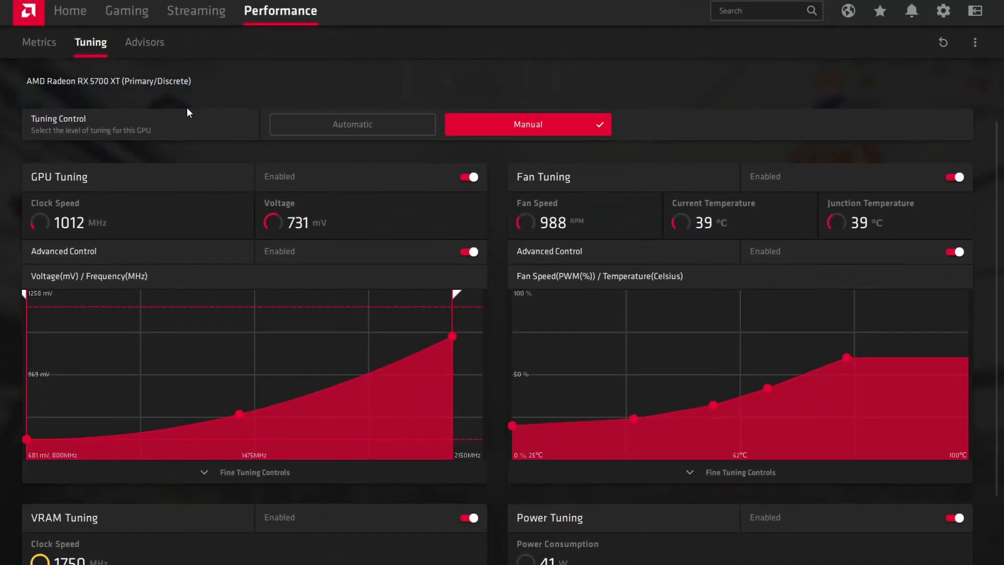
click(460, 178)
click(908, 171)
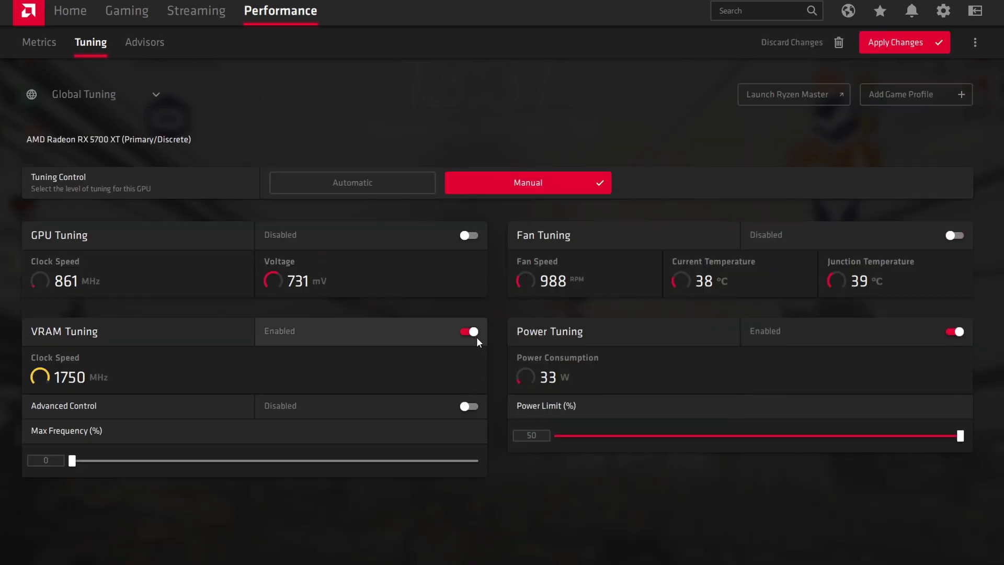
click(475, 339)
click(868, 338)
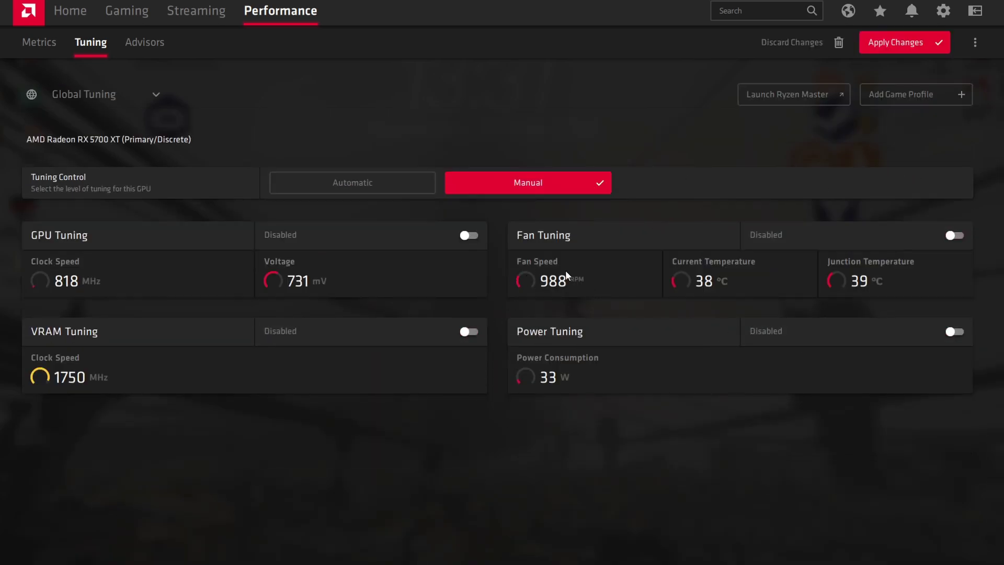
Step: Switch tuning to Automatic and back to Manual, then re-enable GPU, Fan and Power Tuning
click(432, 182)
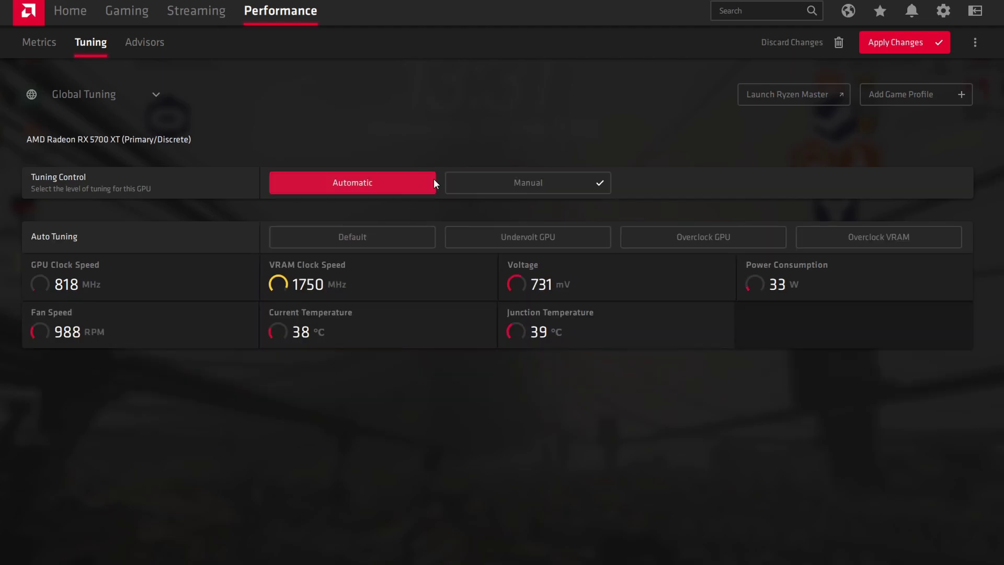
click(462, 188)
click(444, 229)
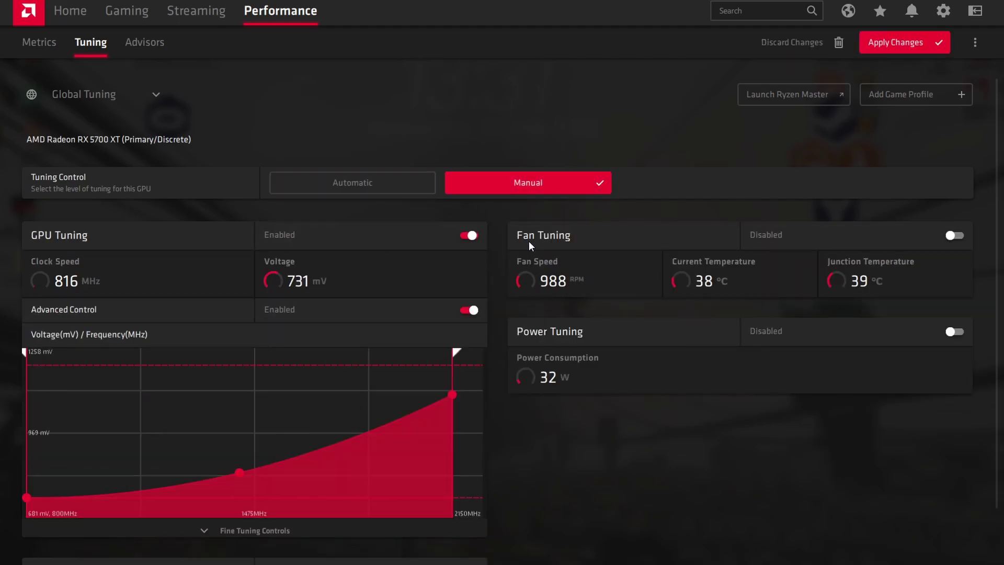
click(657, 247)
scroll(471, 329, down, 2)
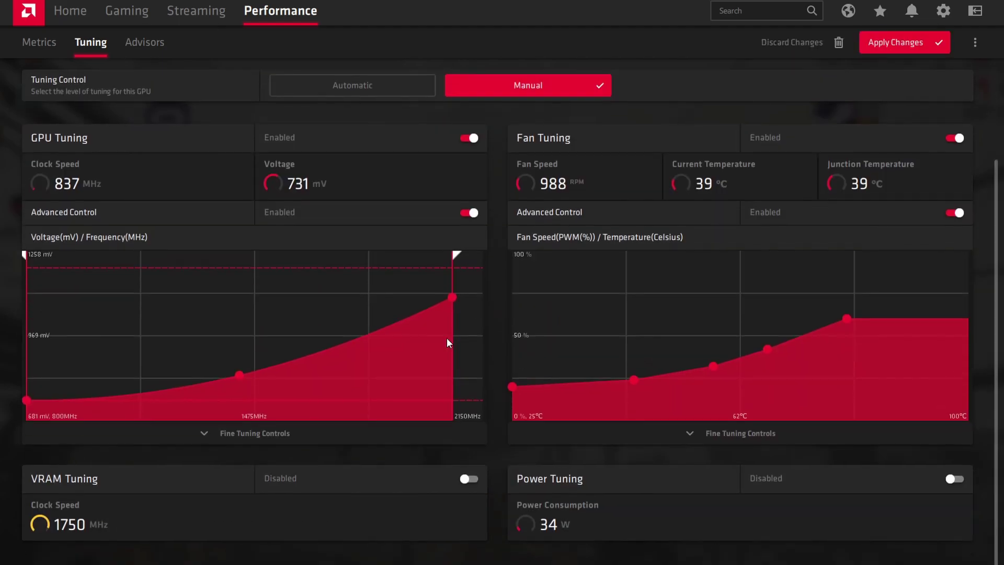
click(817, 476)
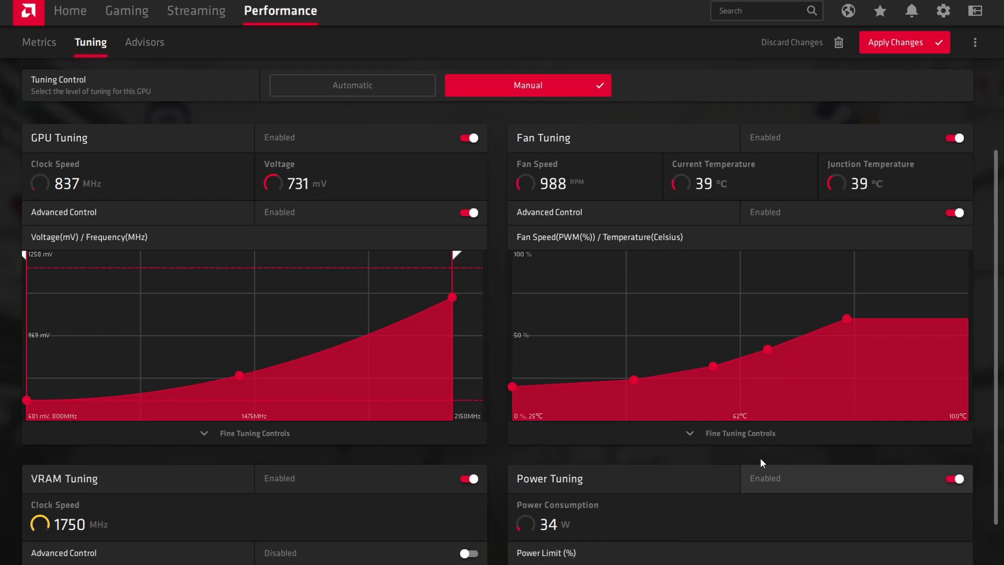
Step: Expand Fan Fine Tuning Controls and change the P1 fan speed from 20 to 15
click(725, 438)
scroll(921, 471, down, 4)
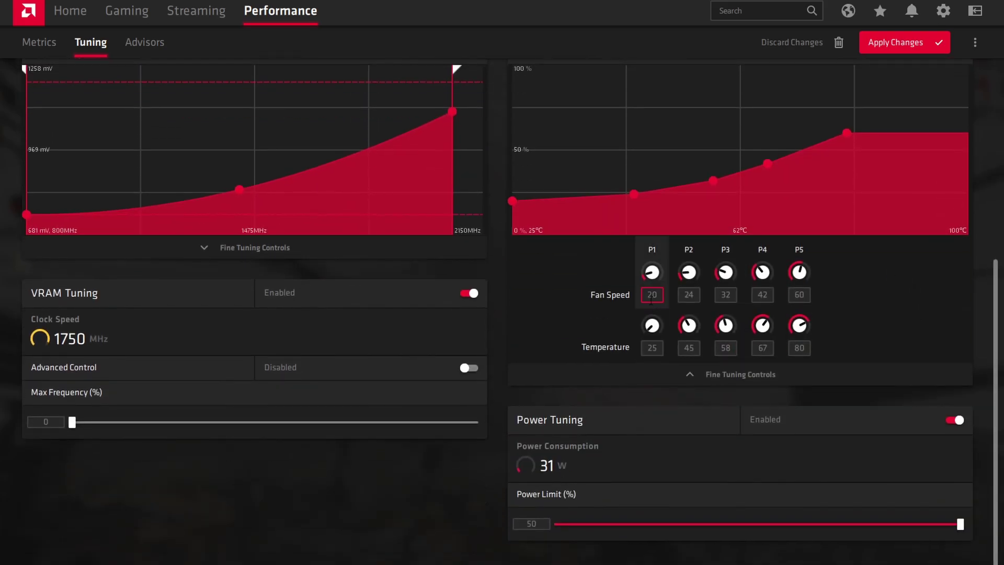
click(652, 295)
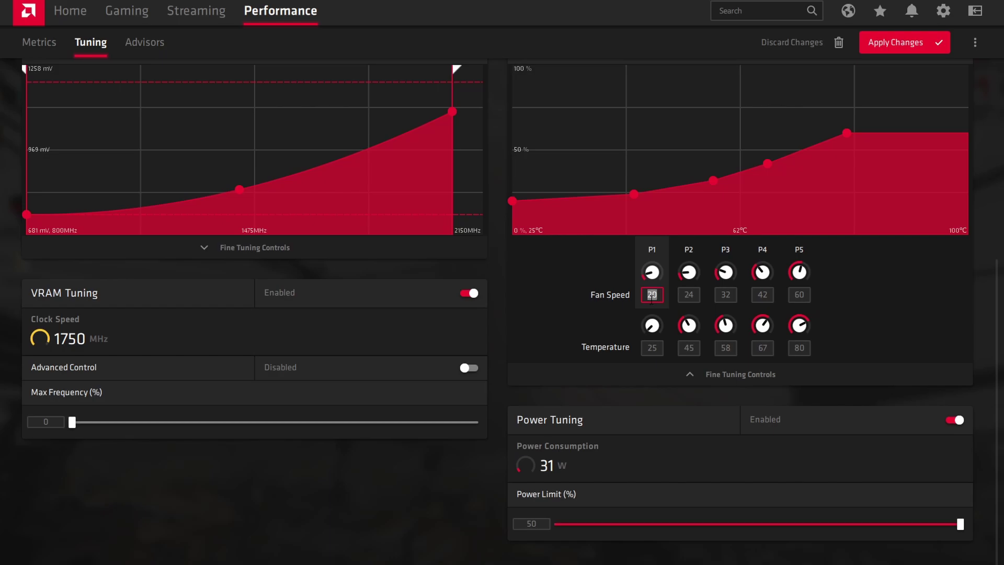
click(819, 314)
double_click(650, 292)
key(BackSpace)
text(10)
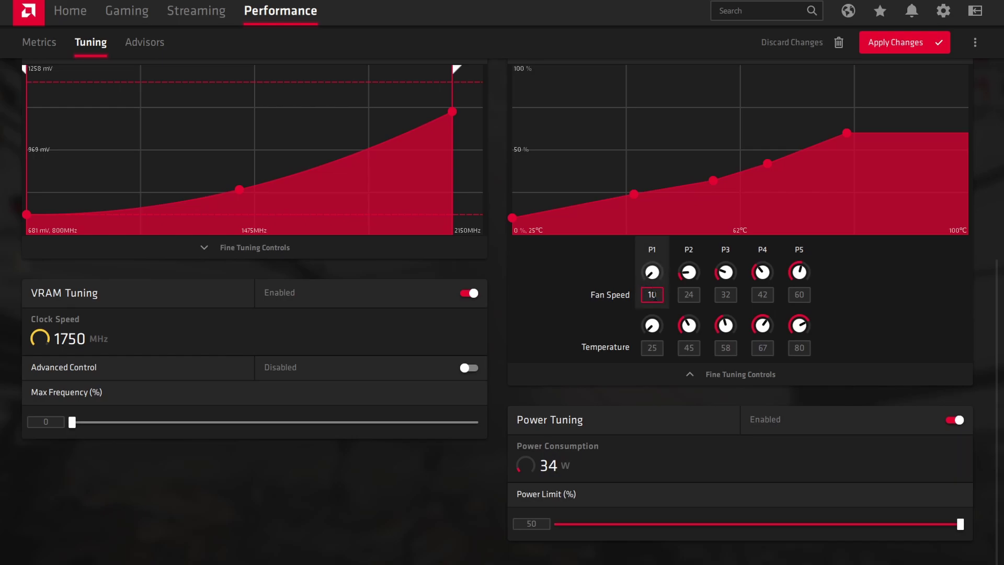
double_click(653, 294)
text(15)
key(Return)
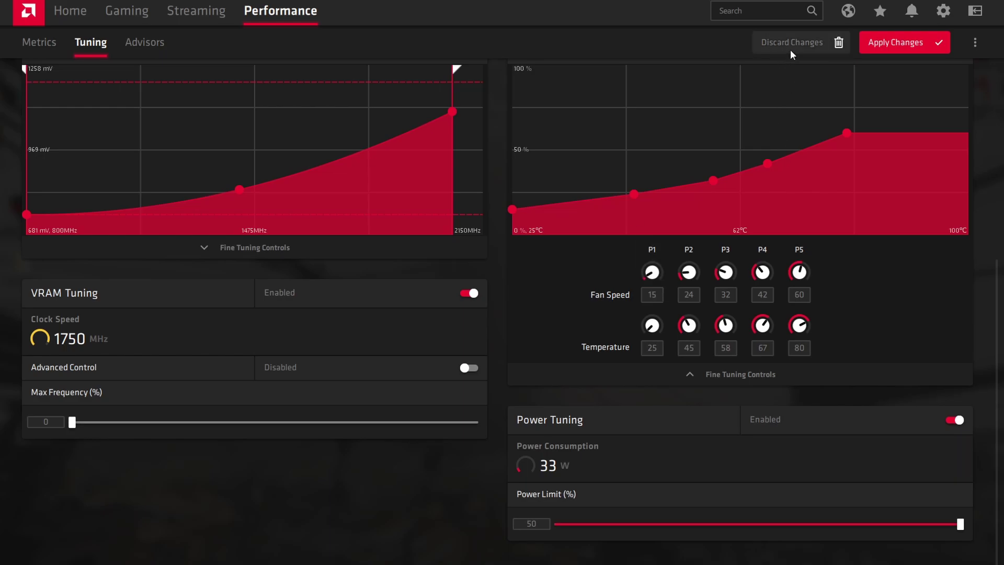
Step: Discard the pending changes, re-enter 15 for P1 fan speed, and apply the tuning
click(790, 50)
double_click(648, 295)
text(15)
key(Return)
click(871, 52)
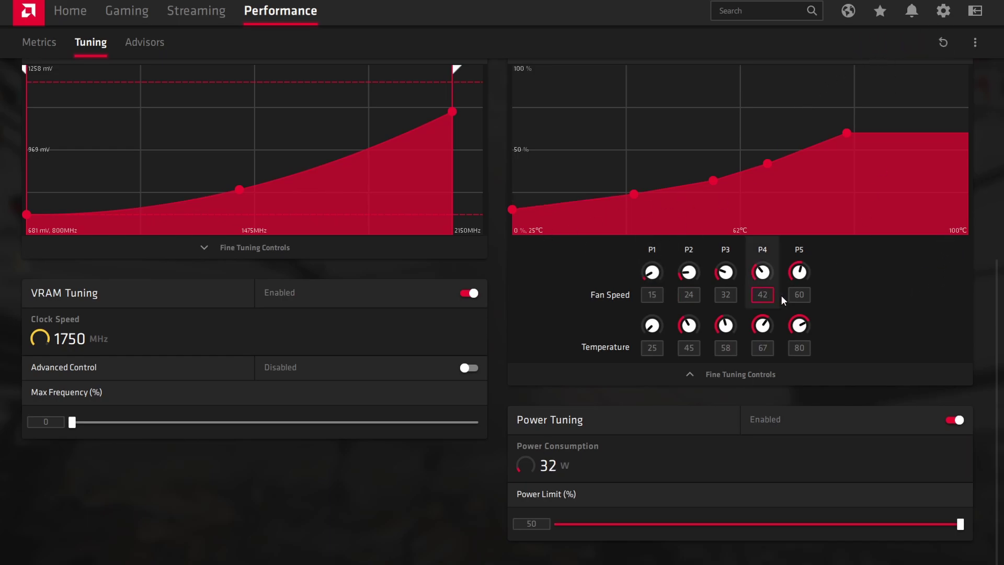
Step: Save the tuning profile over Rx5700xt Undervolt 3 Better Fans.xml, confirming the replacement
click(974, 46)
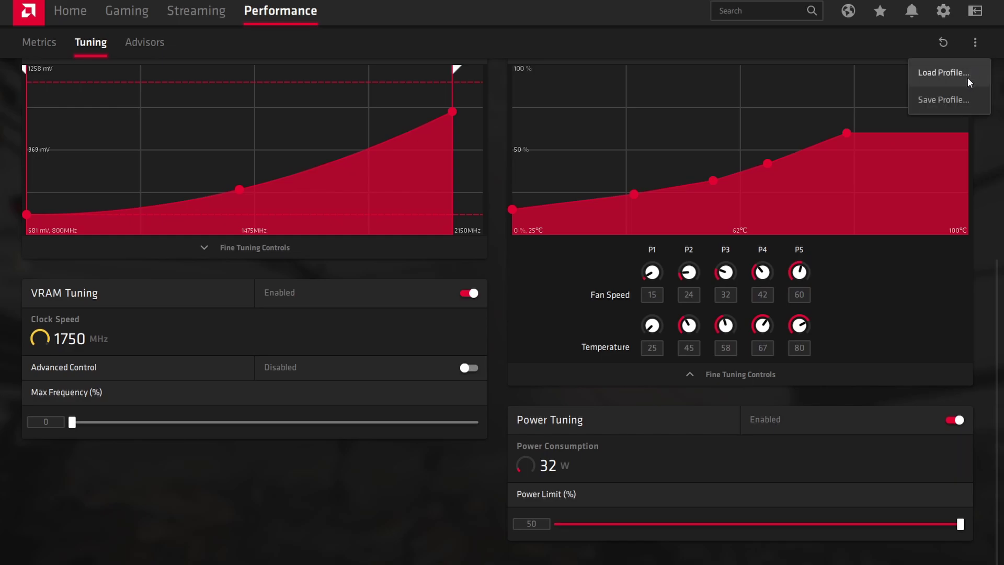
click(965, 98)
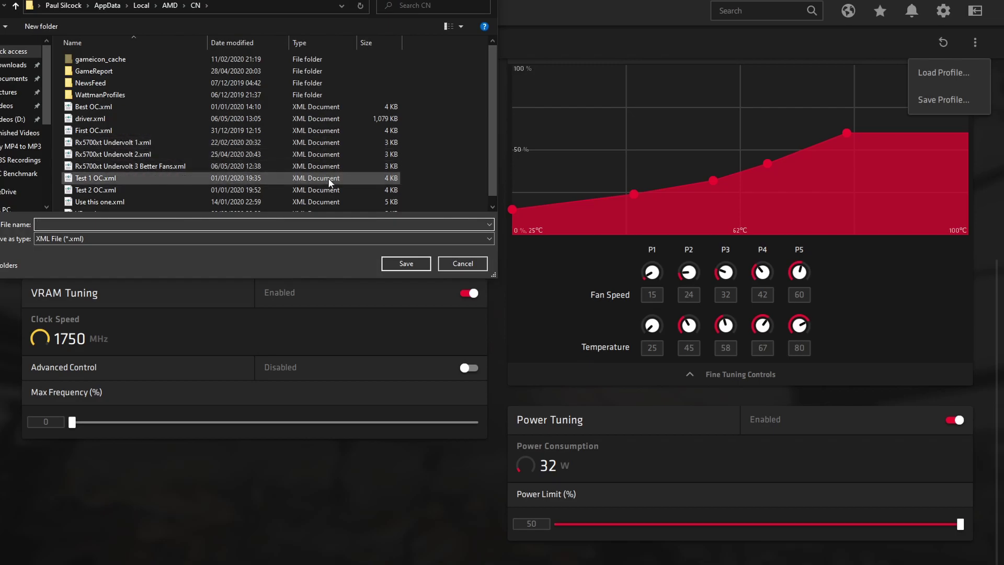
click(343, 166)
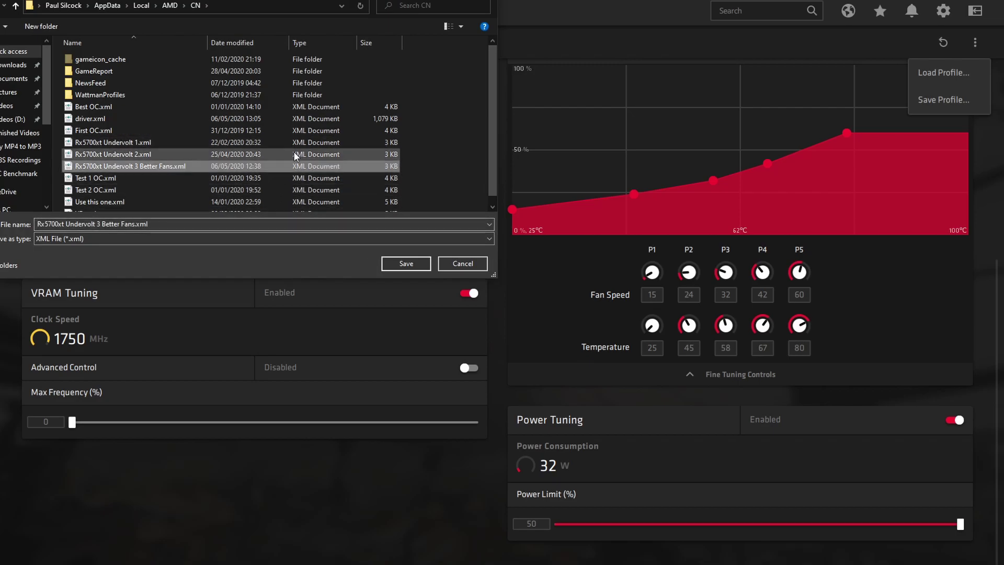
click(426, 263)
click(543, 286)
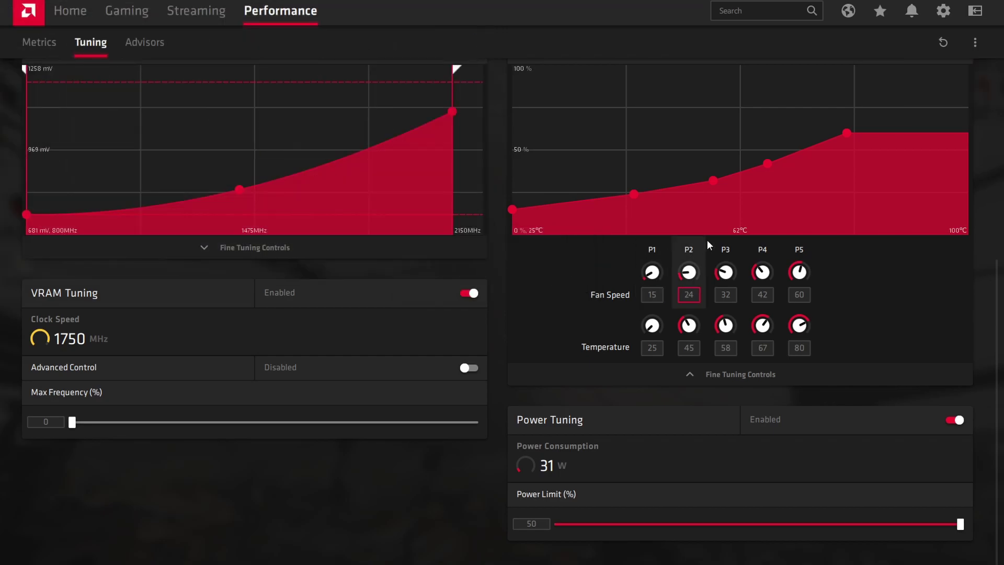
scroll(770, 193, up, 2)
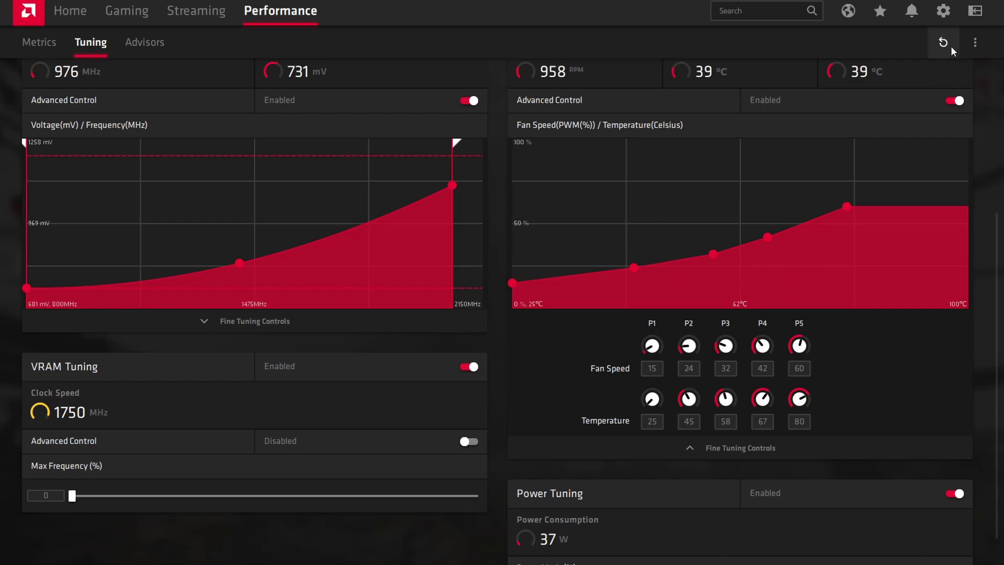
Step: Load the Rx5700xt Undervolt 3 Better Fans.xml profile and confirm the fan curve begins at 15%
click(974, 43)
click(943, 72)
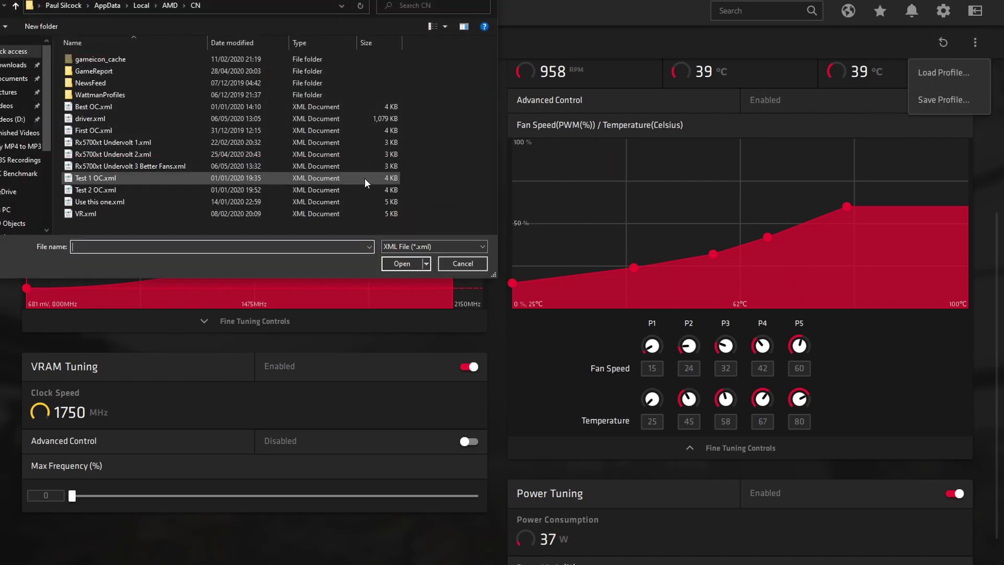
click(297, 169)
double_click(297, 174)
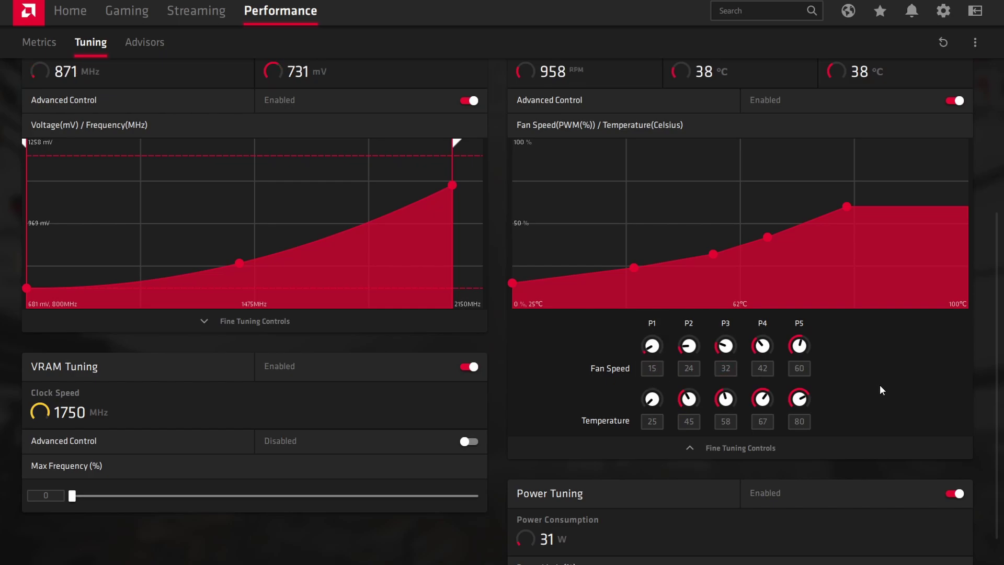
scroll(986, 391, up, 2)
scroll(988, 393, down, 2)
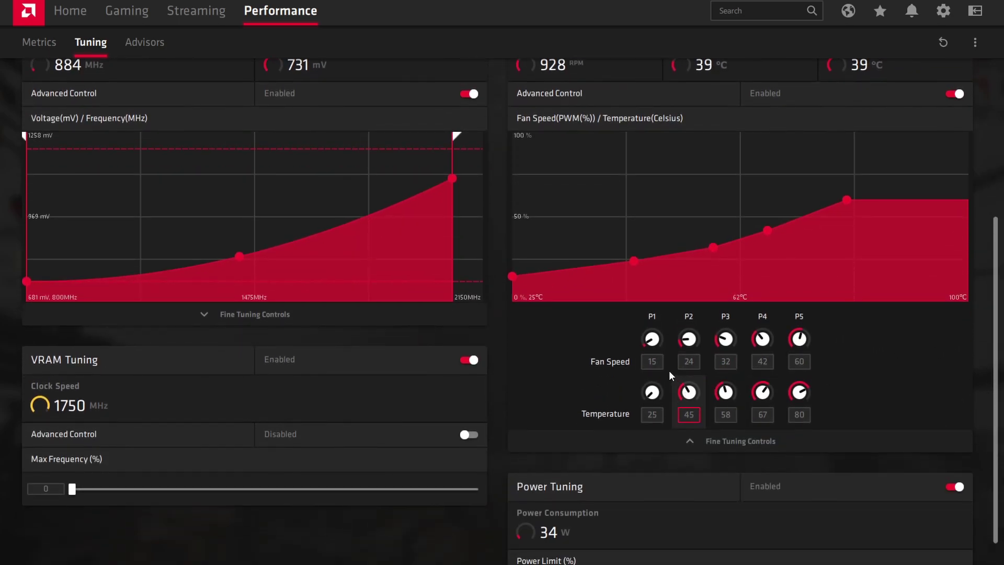